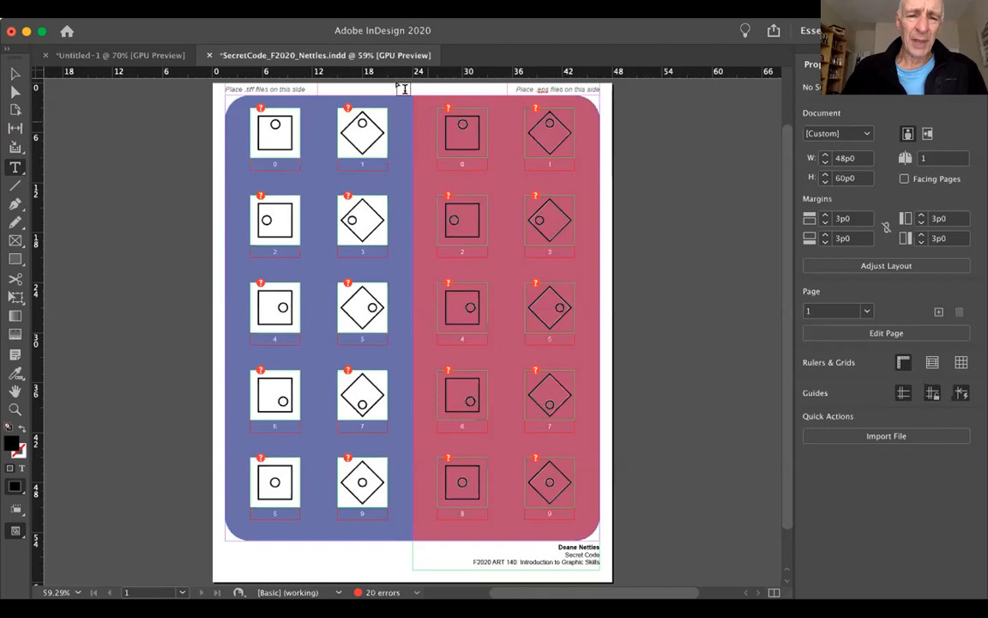
Show the document's links and relink the missing image ending in -01.eps to its matching file in the Links folder
{"action": "left_click", "coordinate": [378, 8]}
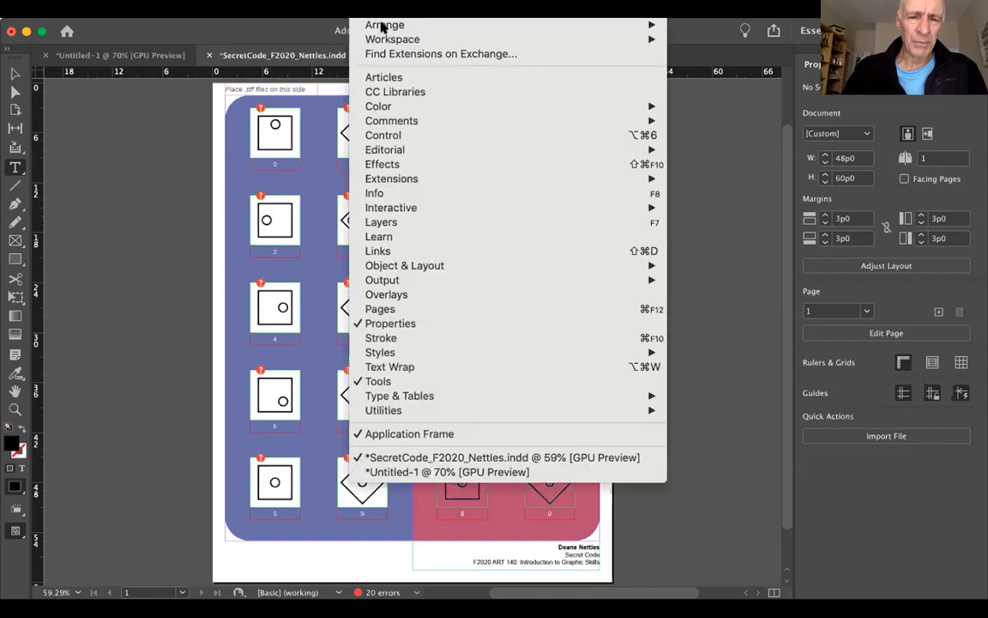
{"action": "left_click", "coordinate": [377, 251]}
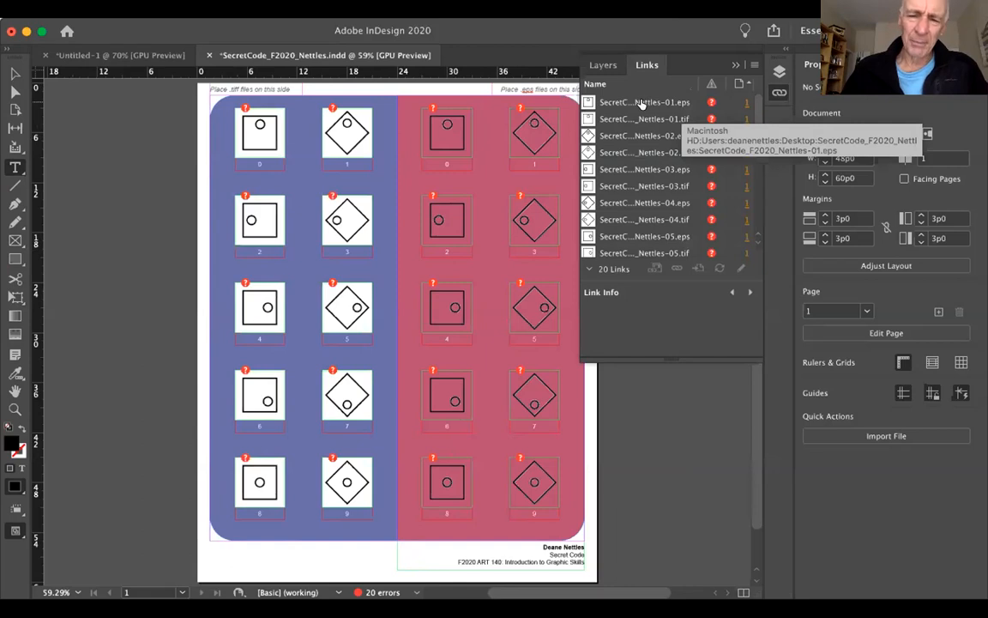
{"action": "left_click", "coordinate": [591, 103]}
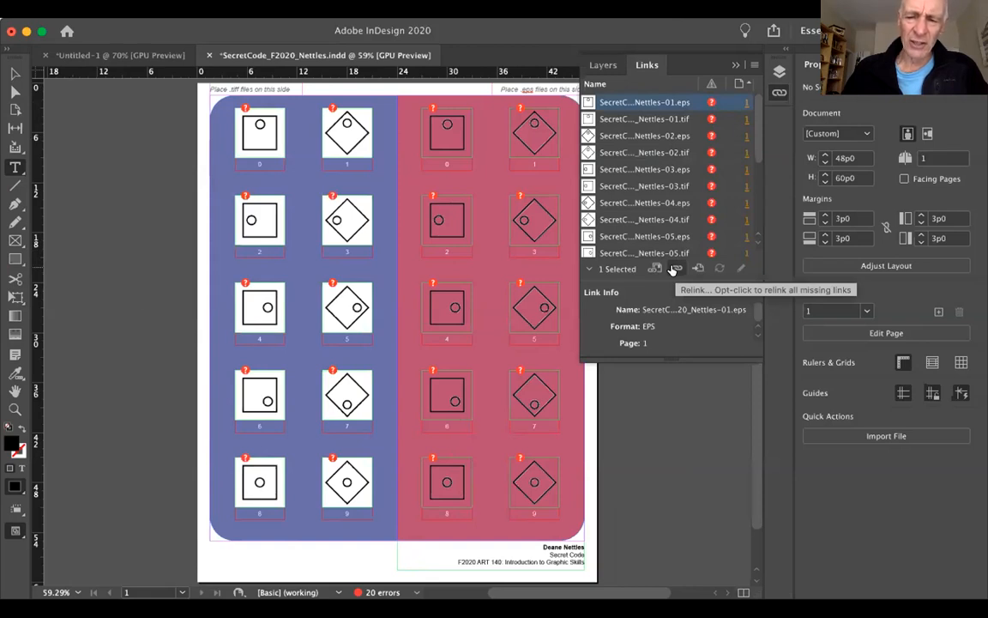
{"action": "left_click", "coordinate": [673, 270]}
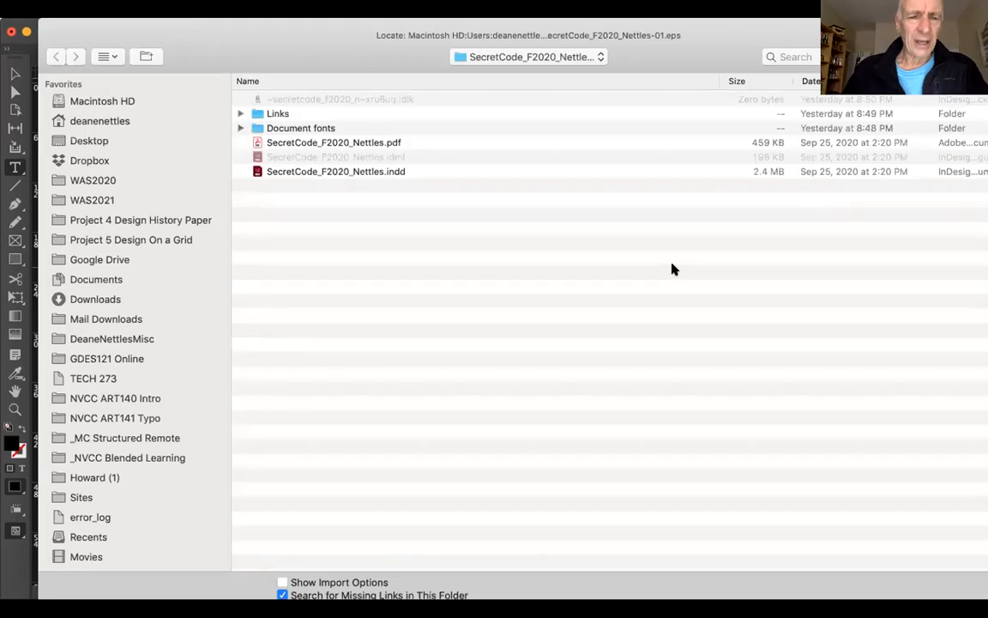
{"action": "left_click", "coordinate": [255, 115]}
{"action": "double_click", "coordinate": [255, 115]}
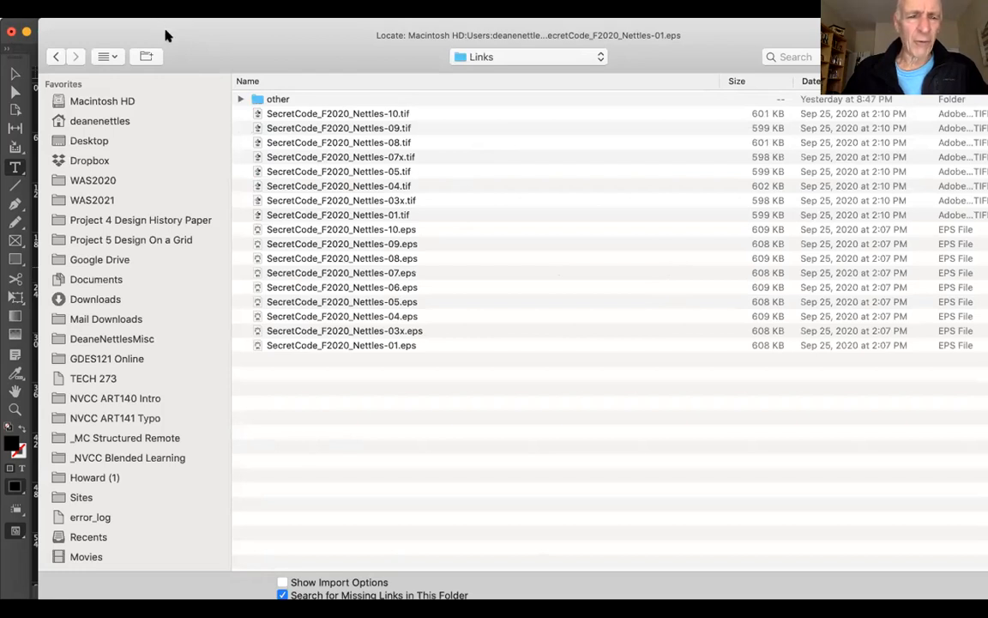
{"action": "left_click_drag", "start_coordinate": [155, 27], "coordinate": [133, 43]}
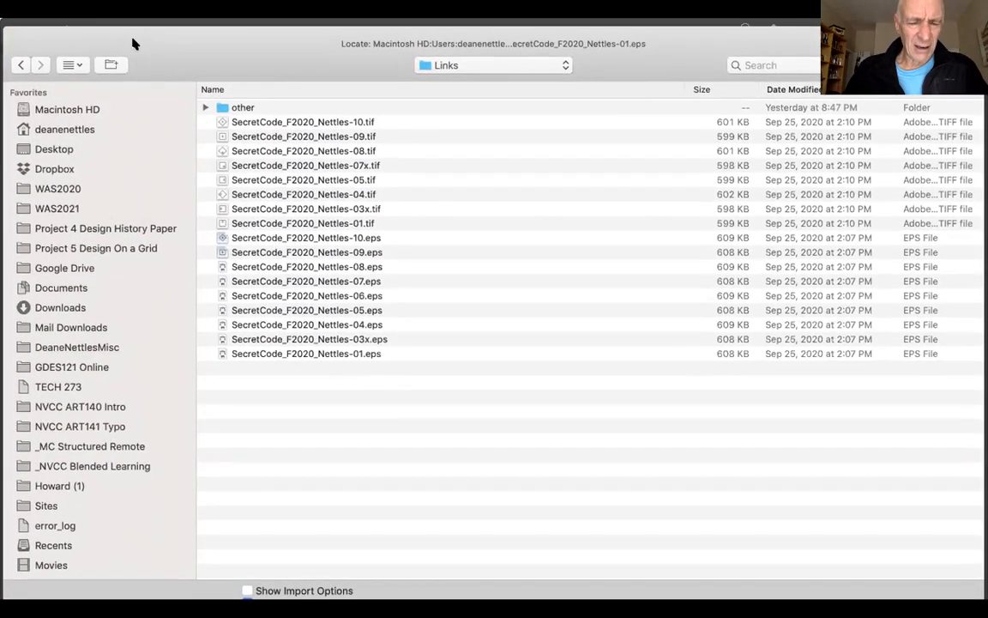
{"action": "left_click", "coordinate": [292, 354]}
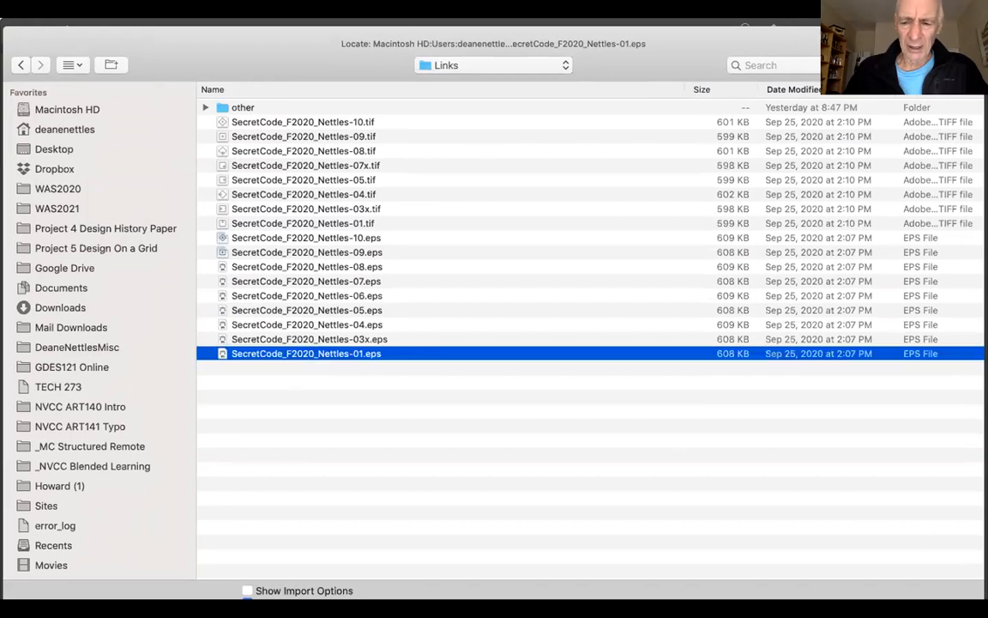
{"action": "key", "text": "Return"}
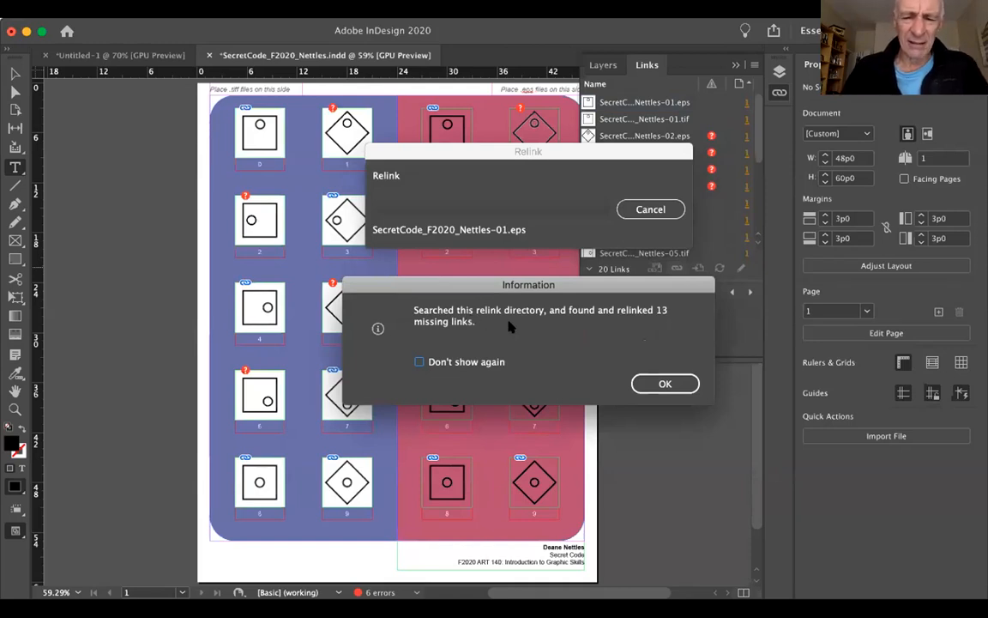
{"action": "left_click", "coordinate": [662, 384]}
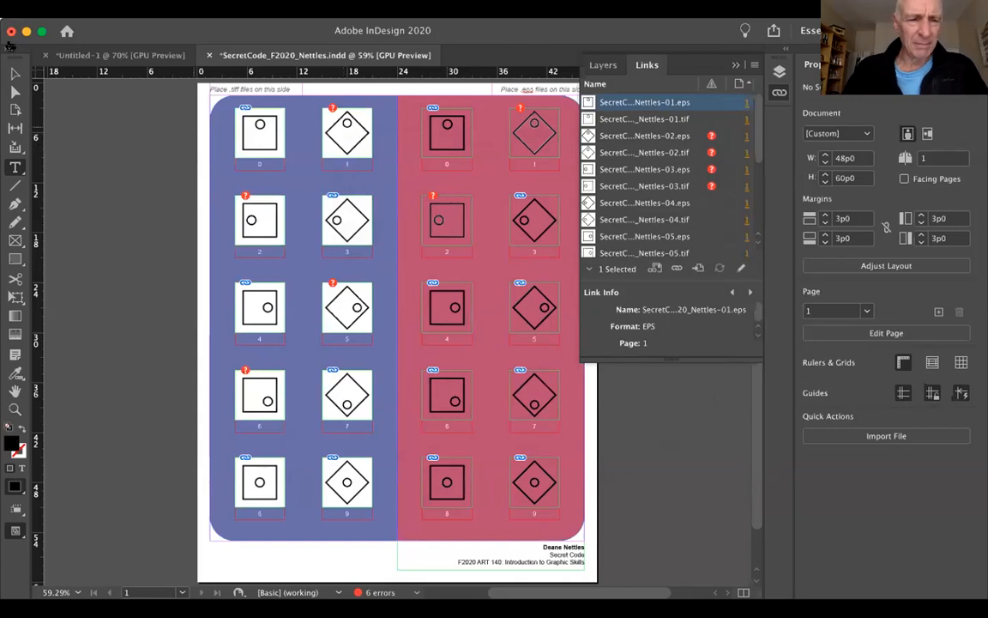
Start relinking the missing image ending in -02.eps and sort the Links folder's files by name
{"action": "left_click", "coordinate": [14, 75]}
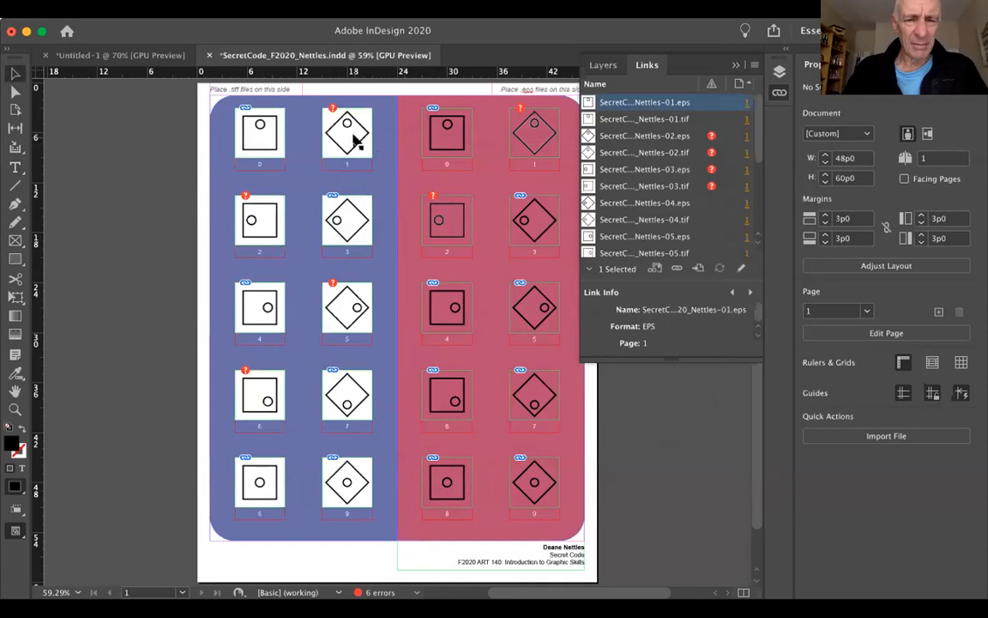
{"action": "left_click", "coordinate": [634, 138]}
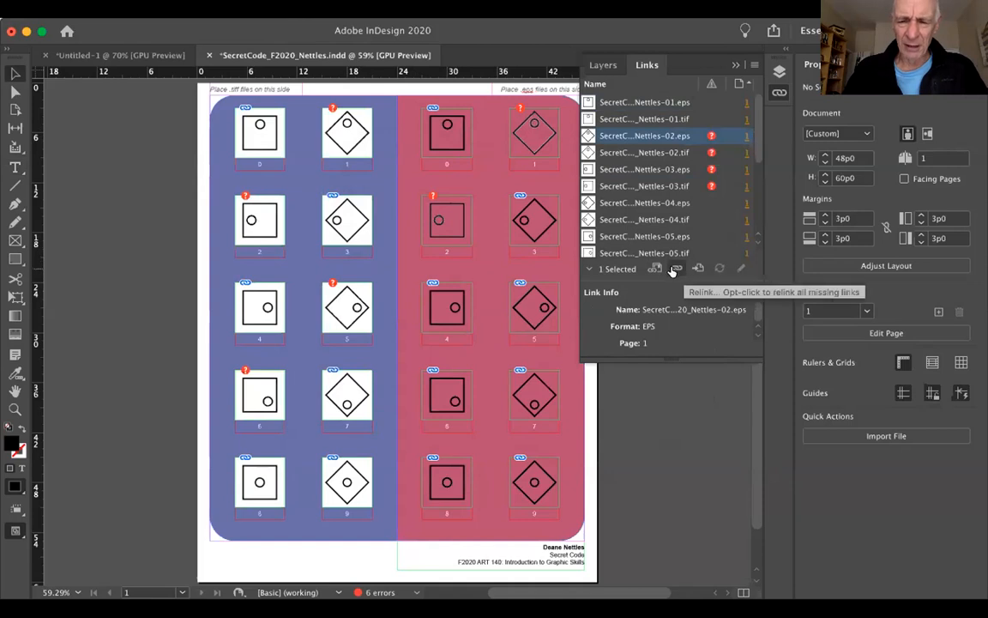
{"action": "left_click", "coordinate": [674, 271]}
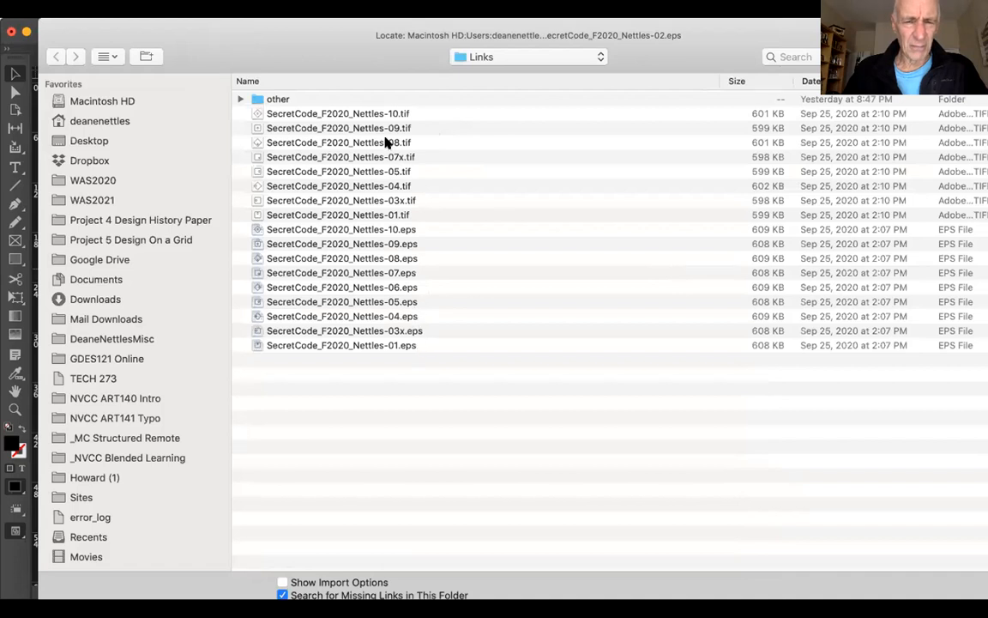
{"action": "left_click", "coordinate": [330, 81]}
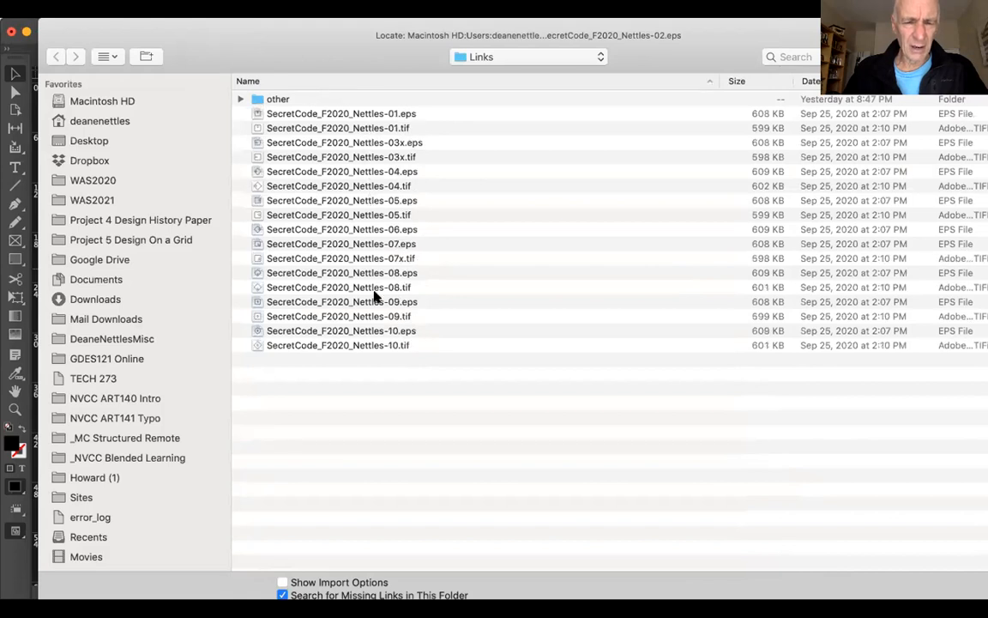
{"action": "scroll", "coordinate": [392, 362], "scroll_direction": "up", "scroll_amount": 1}
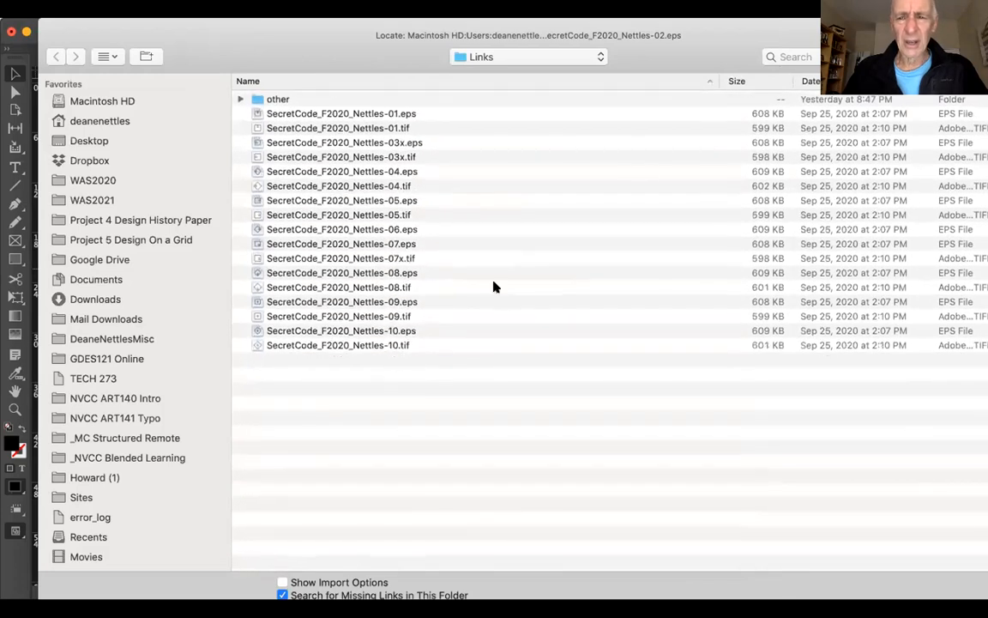
{"action": "left_click_drag", "start_coordinate": [779, 33], "coordinate": [753, 190]}
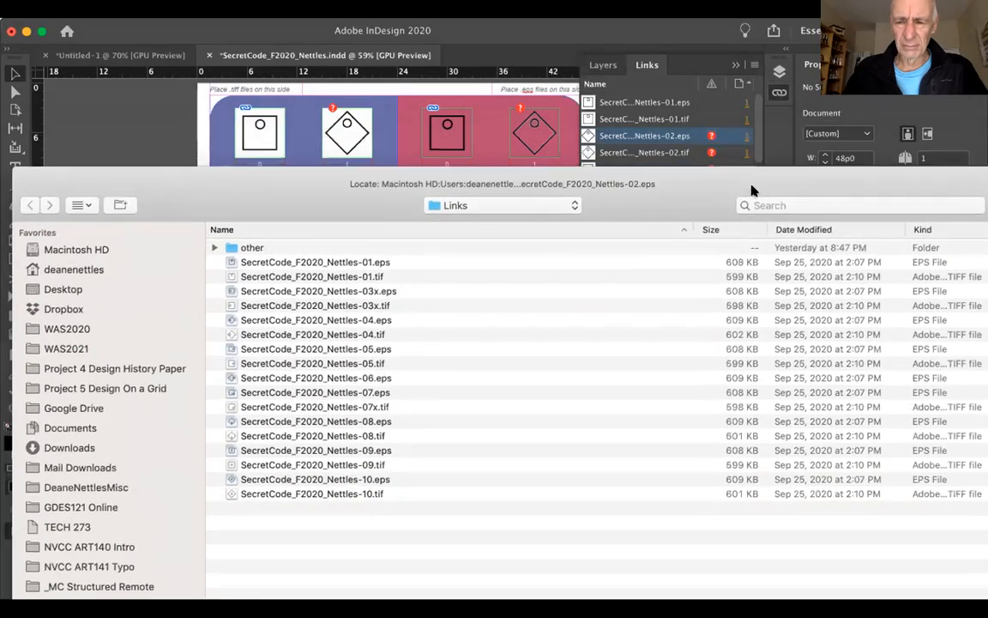
Search the whole Mac for files named SecretCode_F2020
{"action": "left_click", "coordinate": [764, 208]}
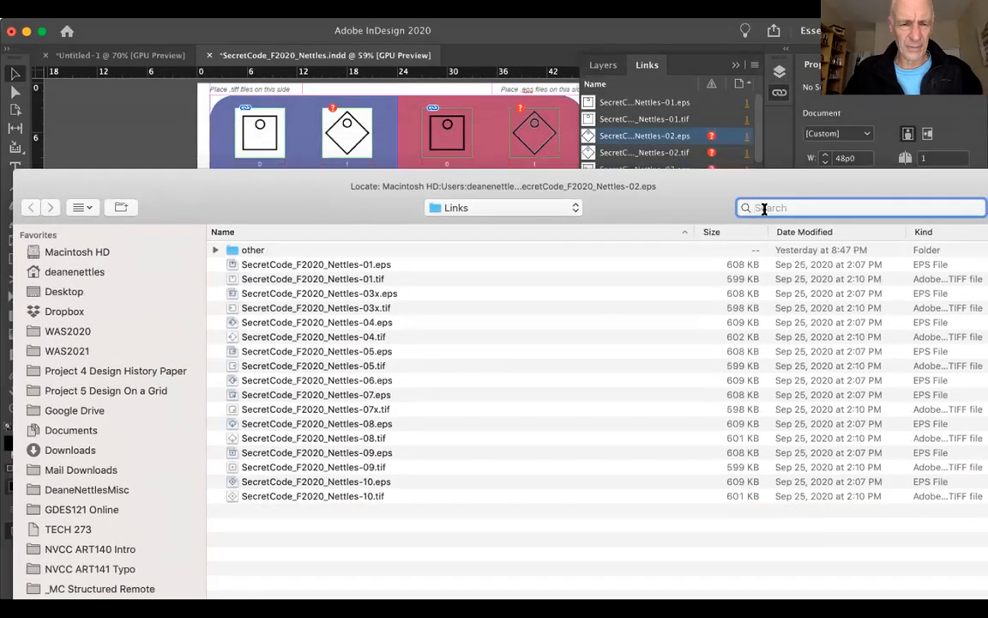
{"action": "type", "text": "Secret"}
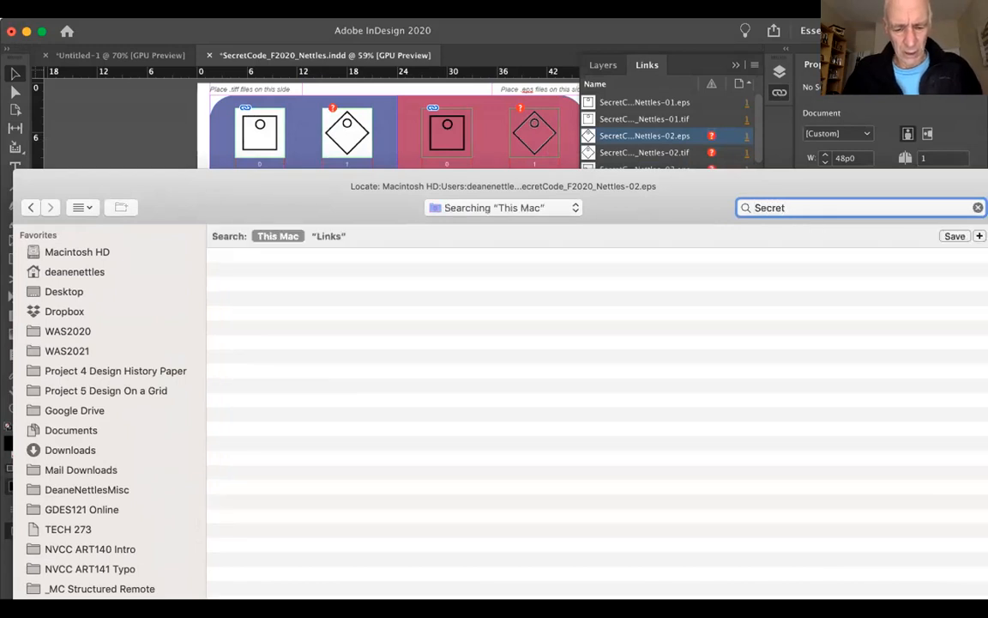
{"action": "type", "text": "Code"}
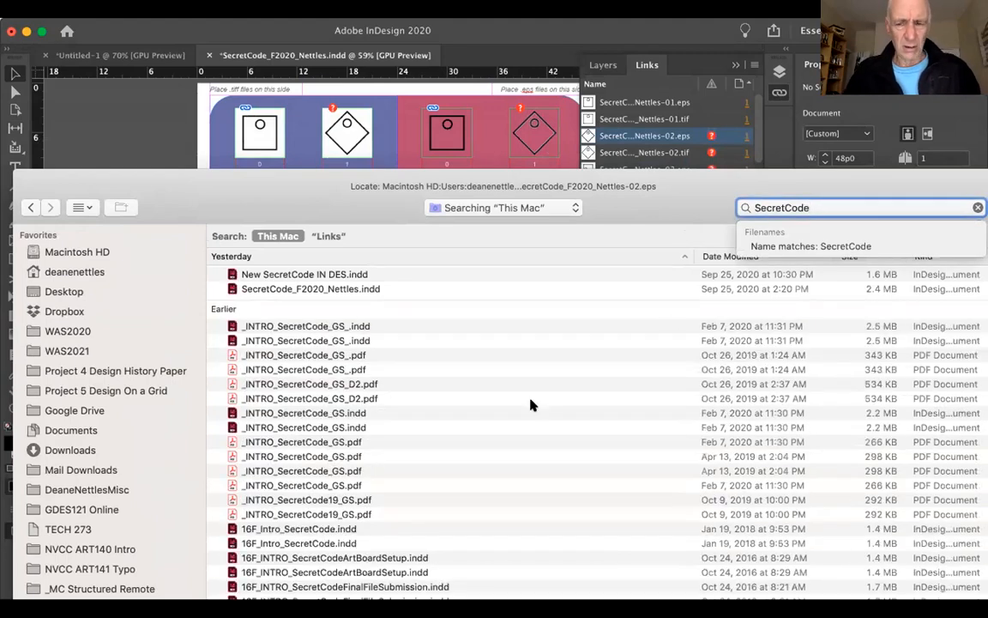
{"action": "scroll", "coordinate": [532, 404], "scroll_direction": "down", "scroll_amount": 10}
{"action": "scroll", "coordinate": [531, 405], "scroll_direction": "down", "scroll_amount": 7}
{"action": "type", "text": "_"}
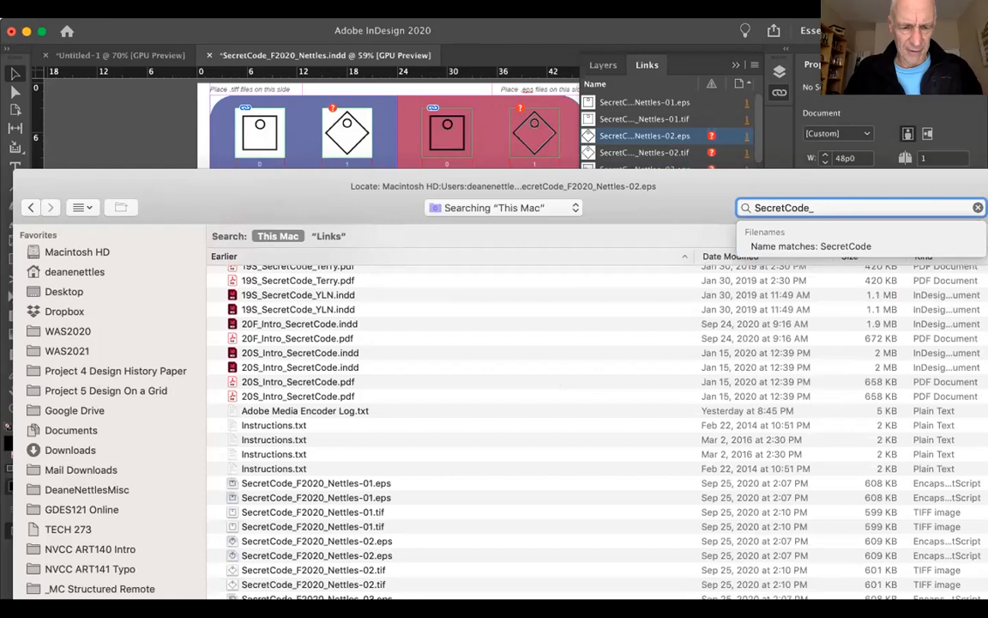
{"action": "type", "text": "F2020"}
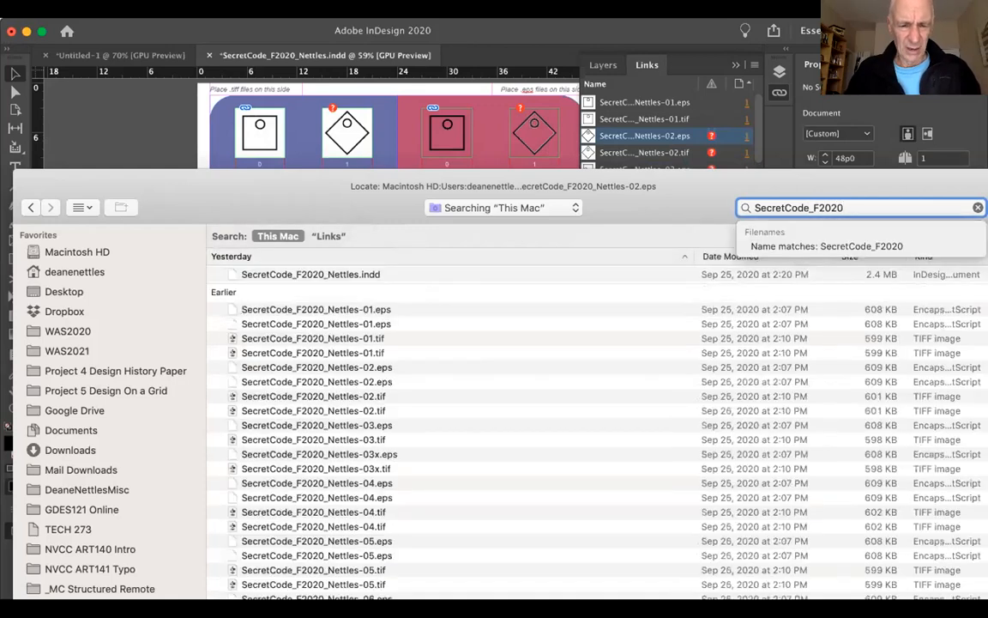
{"action": "type", "text": "-02.eps"}
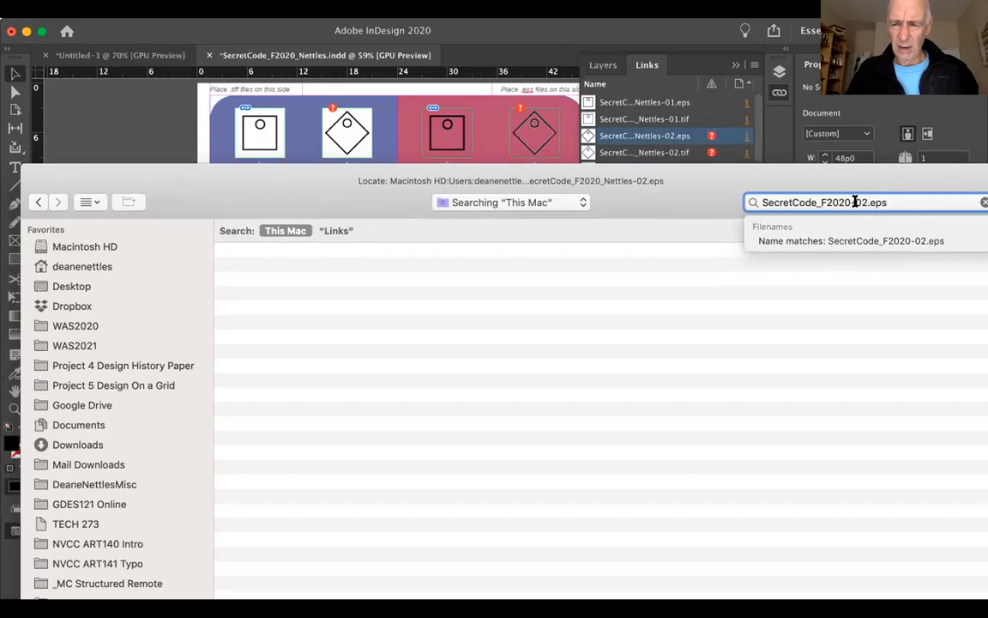
{"action": "key", "text": "BackSpace"}
{"action": "key", "text": "BackSpace"}
{"action": "key", "text": "BackSpace"}
{"action": "key", "text": "BackSpace"}
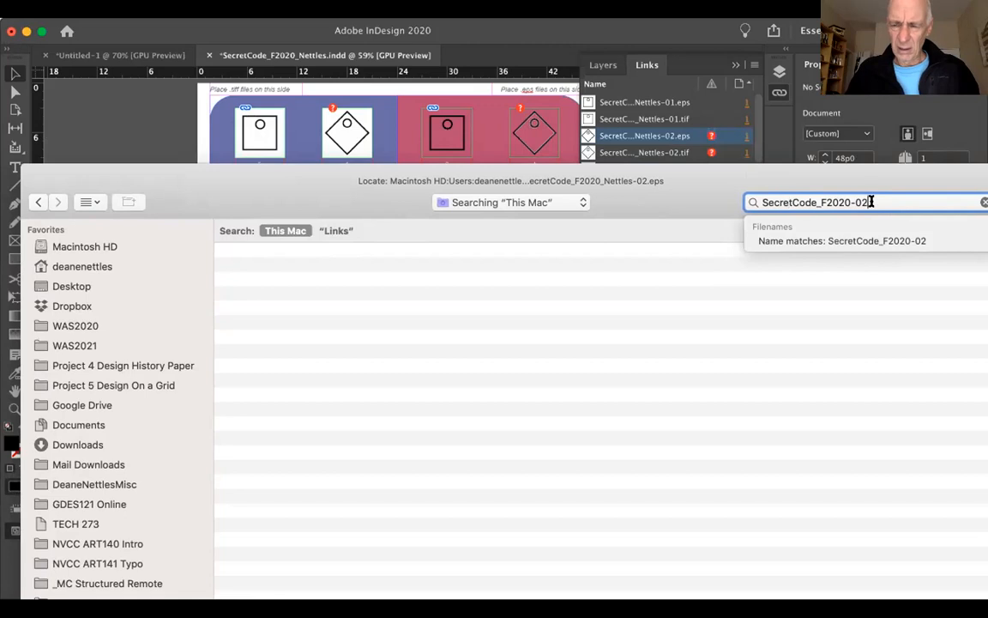
{"action": "key", "text": "BackSpace"}
{"action": "key", "text": "BackSpace"}
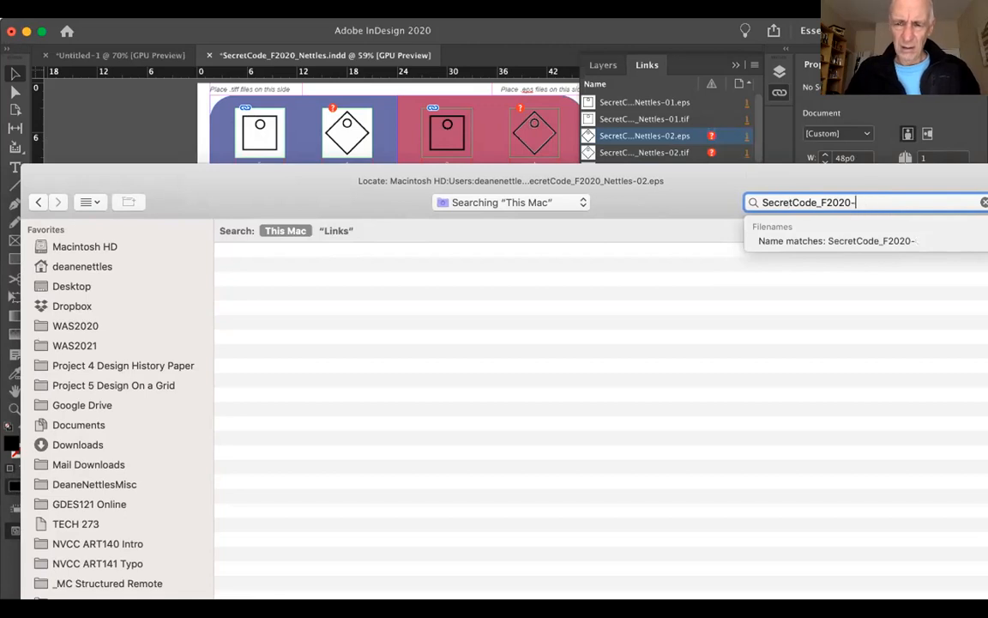
{"action": "key", "text": "BackSpace"}
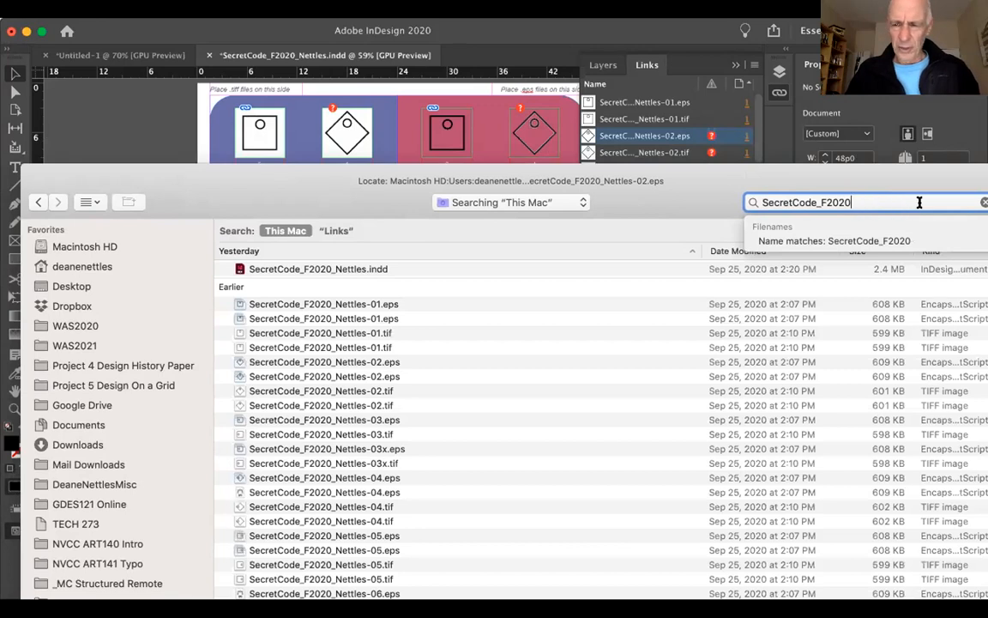
Narrow the file search to the missing image's full name by adding the surname and -02.eps
{"action": "type", "text": "_Nettles"}
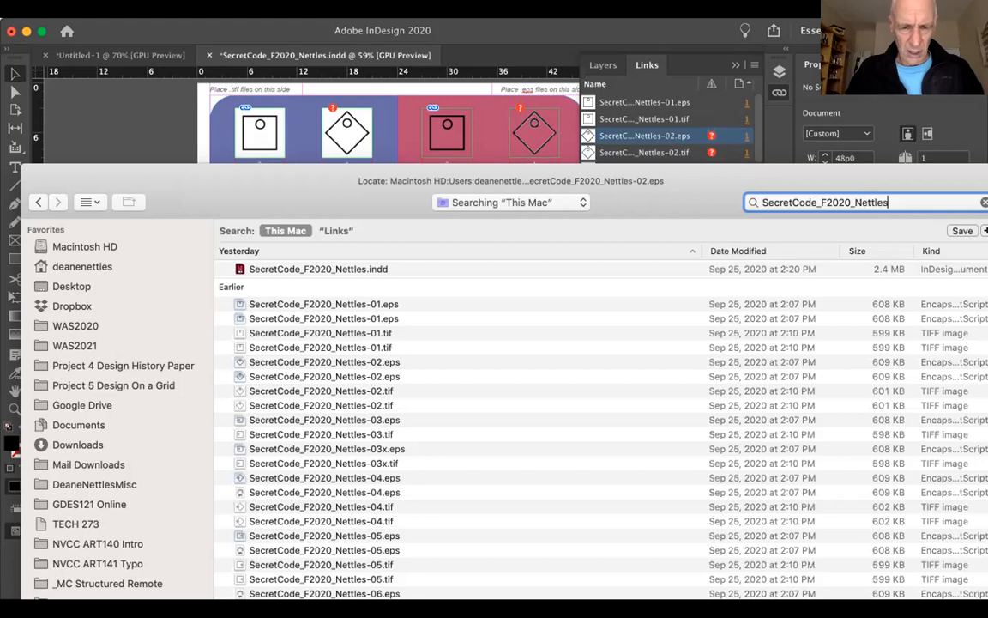
{"action": "type", "text": "-"}
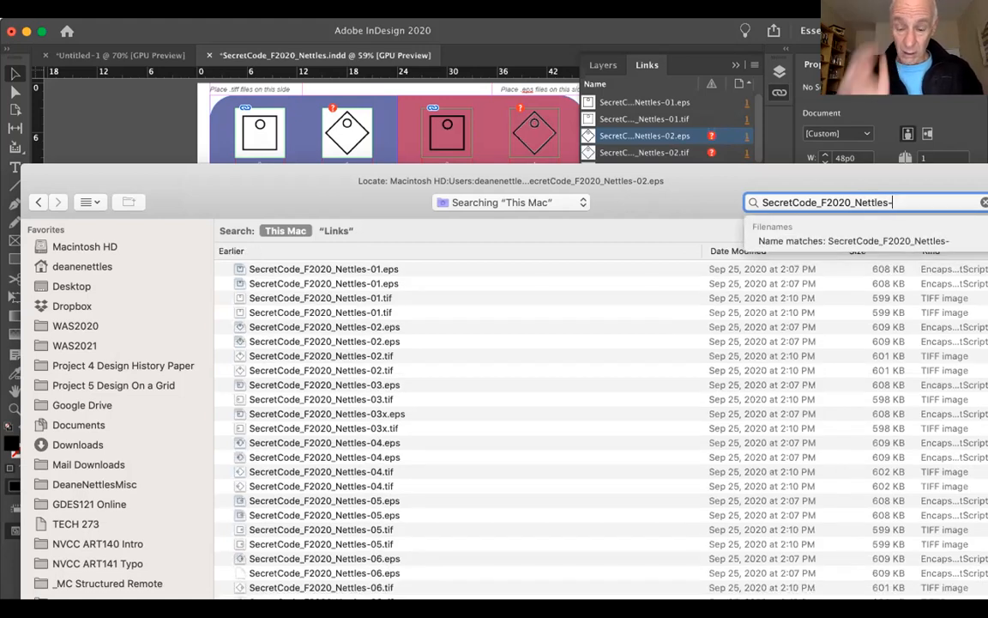
{"action": "type", "text": "02."}
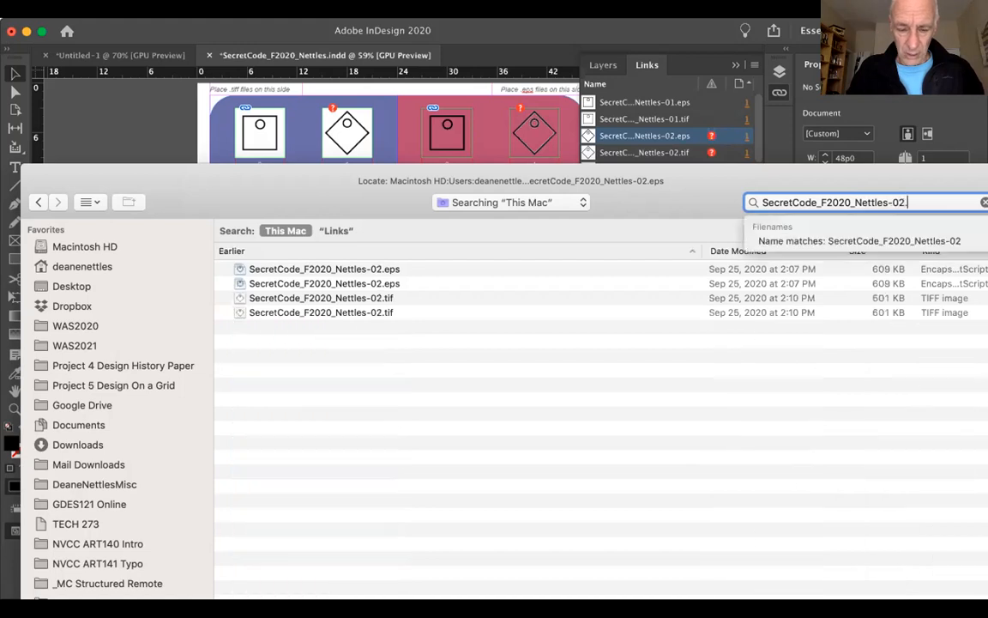
{"action": "type", "text": "eps"}
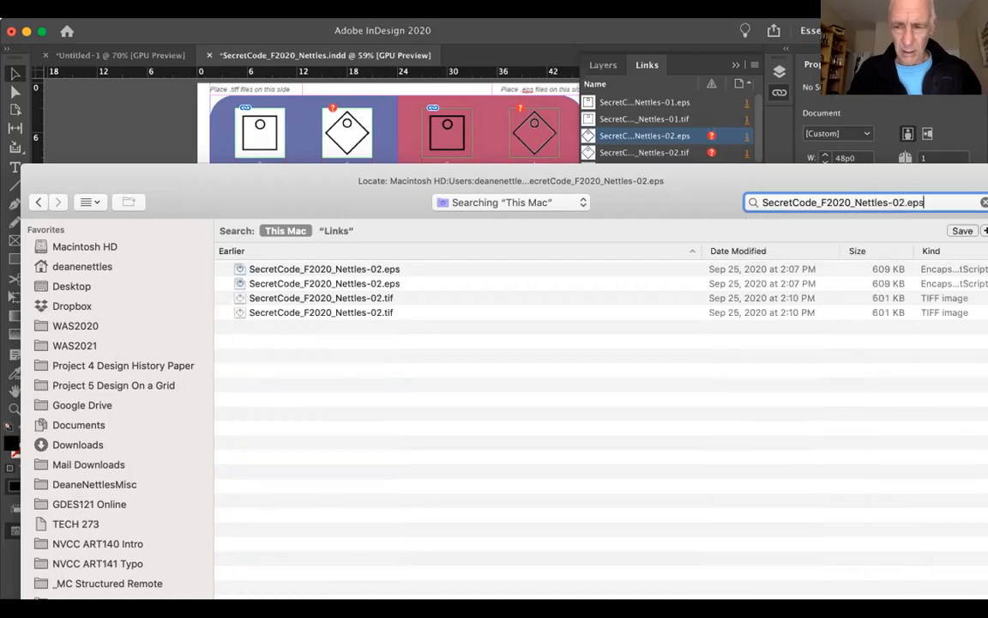
Relink the missing image ending in -02.eps to the first matching file found, in the SecretCode folder on the Desktop
{"action": "left_click", "coordinate": [383, 271]}
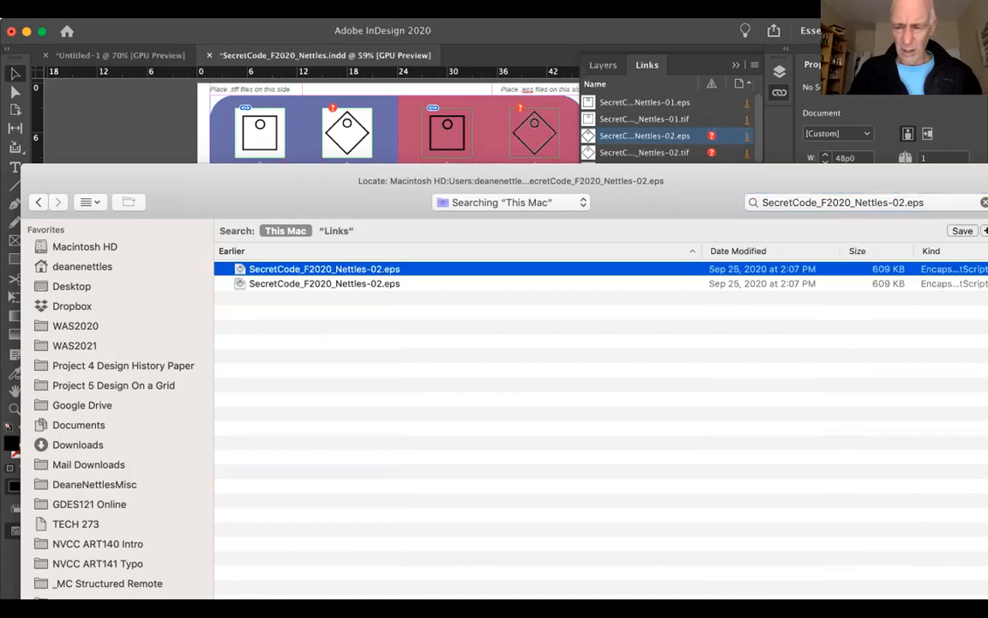
{"action": "left_click_drag", "start_coordinate": [686, 177], "coordinate": [667, 46]}
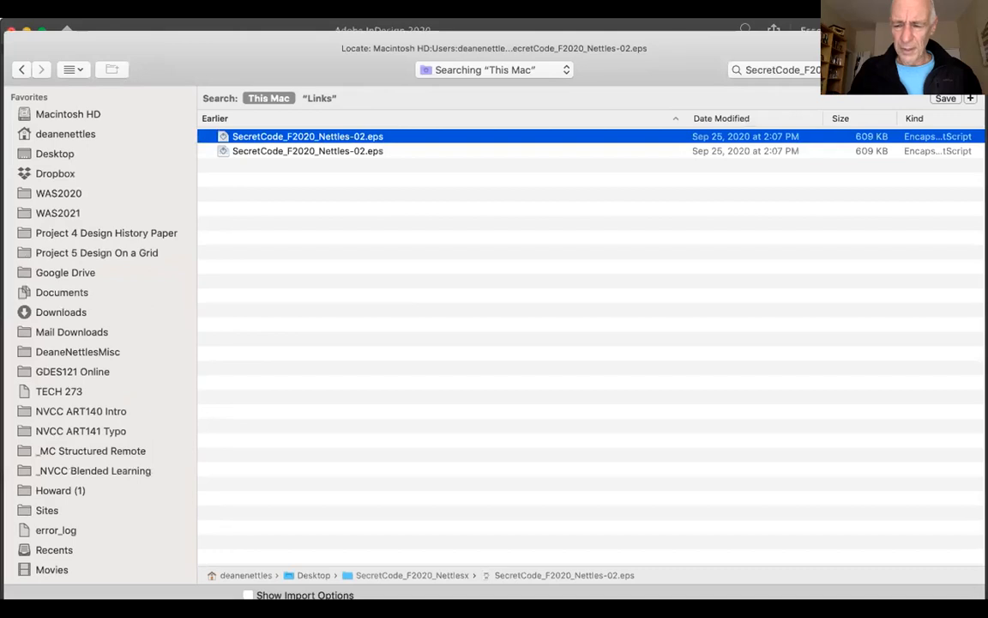
{"action": "key", "text": "Return"}
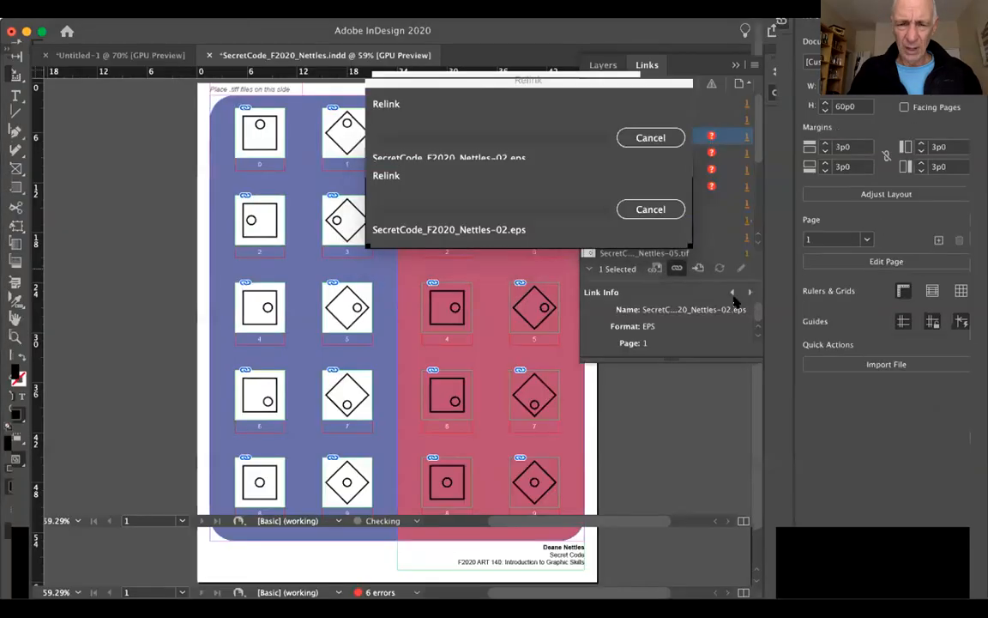
{"action": "left_click", "coordinate": [663, 383]}
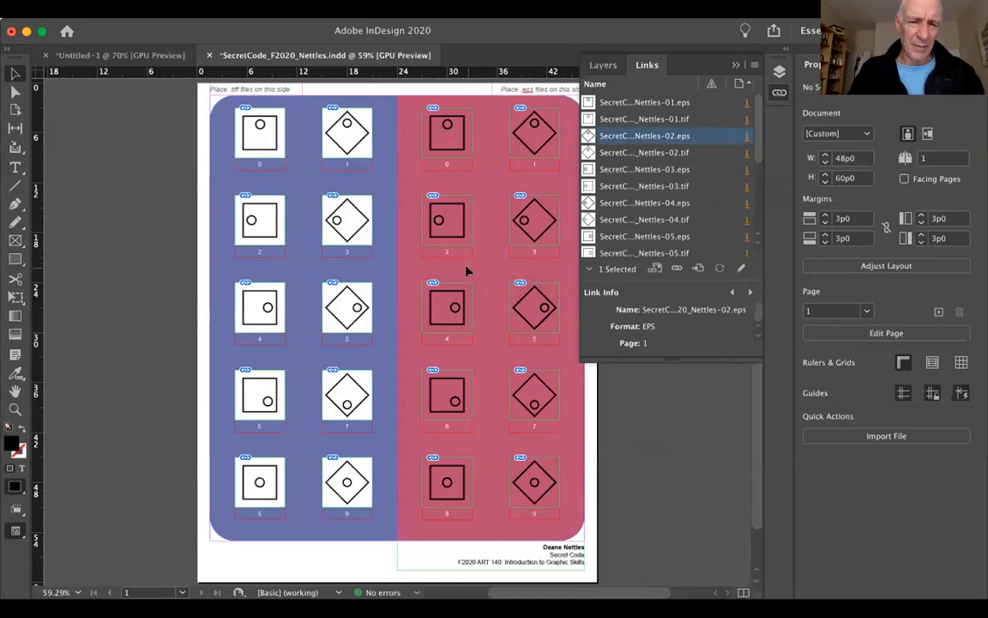
Start packaging the SecretCode document and choose the Desktop as the package destination
{"action": "scroll", "coordinate": [466, 271], "scroll_direction": "up", "scroll_amount": 1}
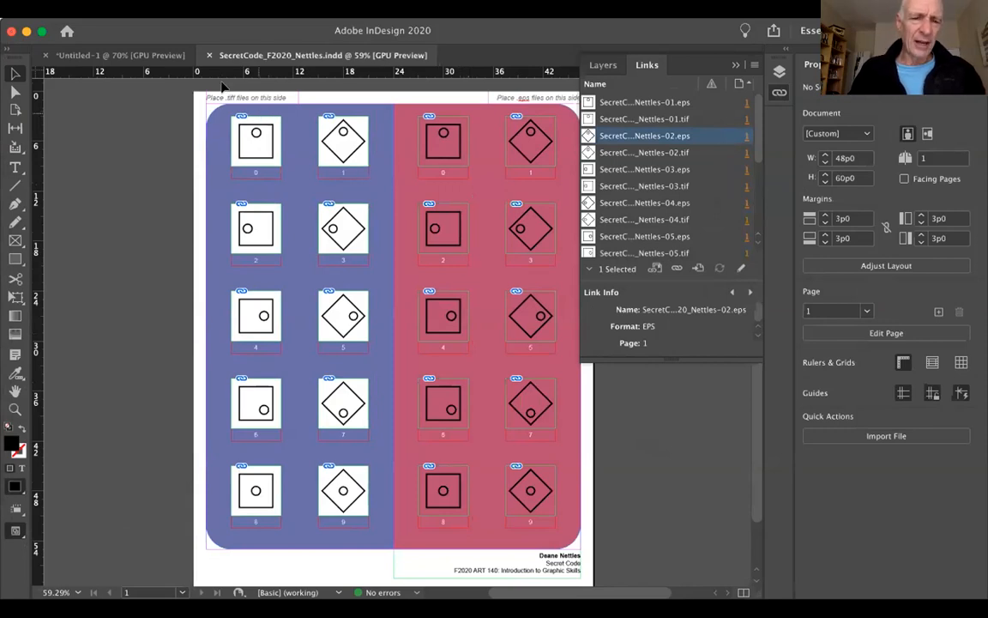
{"action": "left_click", "coordinate": [86, 10]}
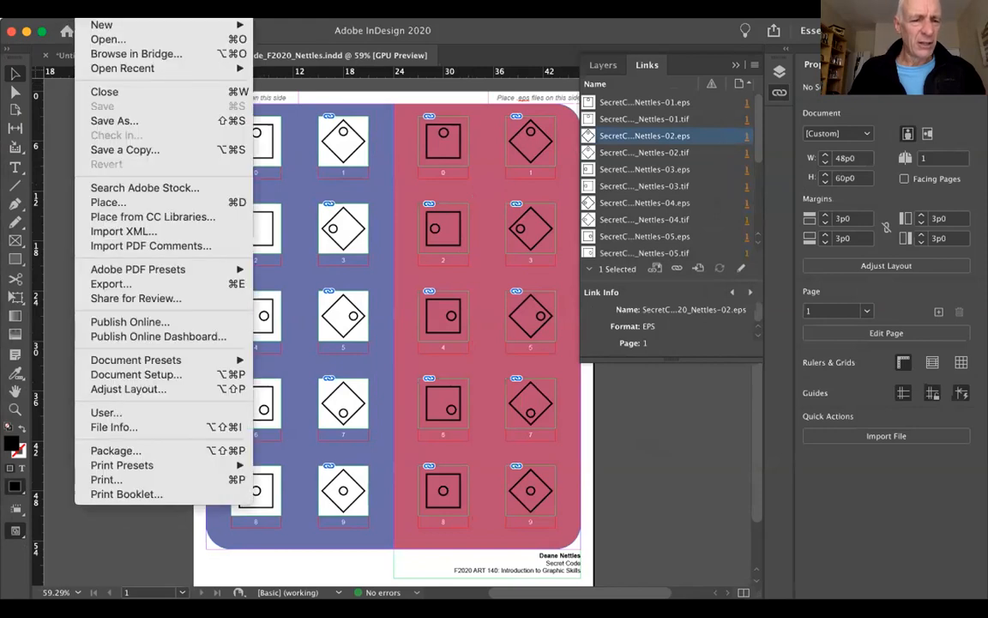
{"action": "left_click", "coordinate": [114, 452]}
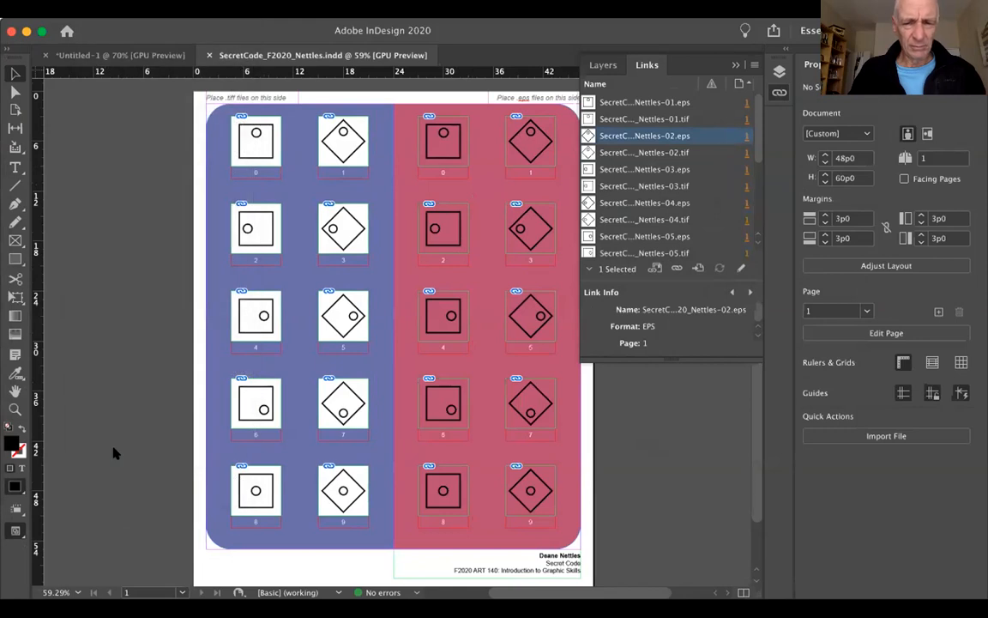
{"action": "left_click", "coordinate": [696, 490]}
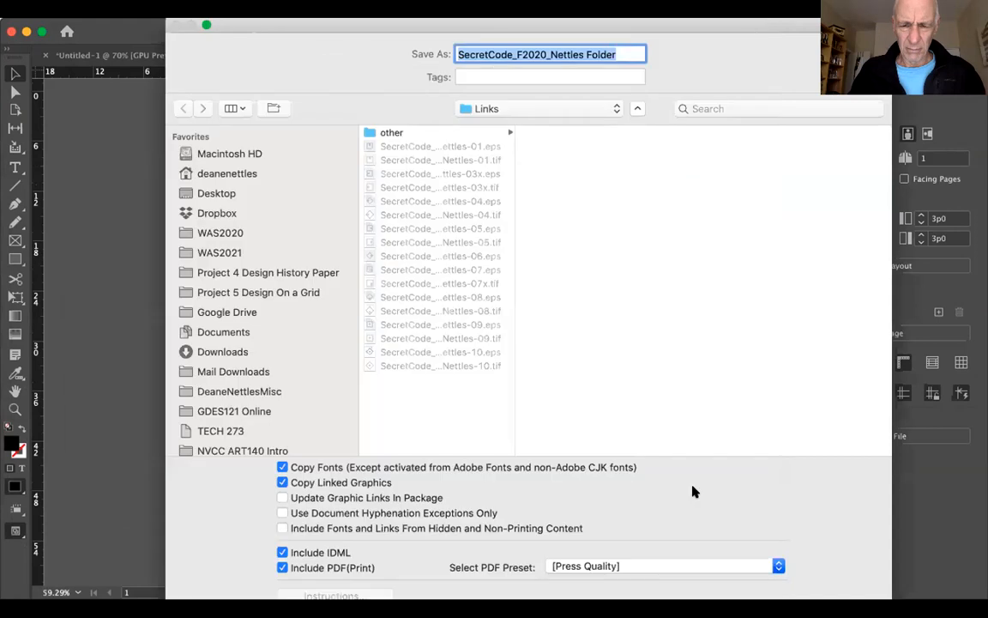
{"action": "left_click", "coordinate": [547, 109]}
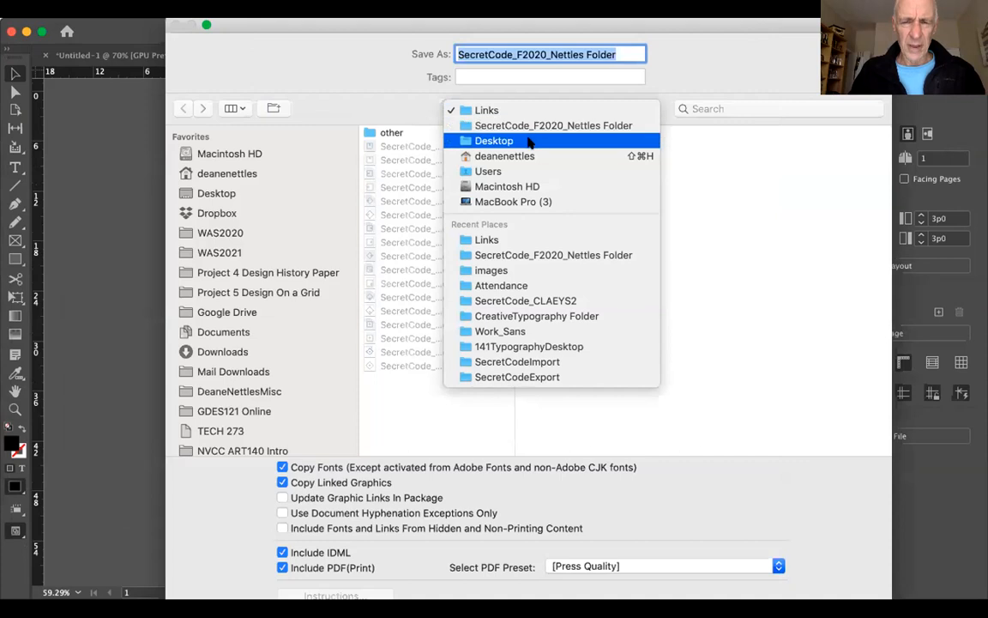
{"action": "left_click", "coordinate": [530, 141]}
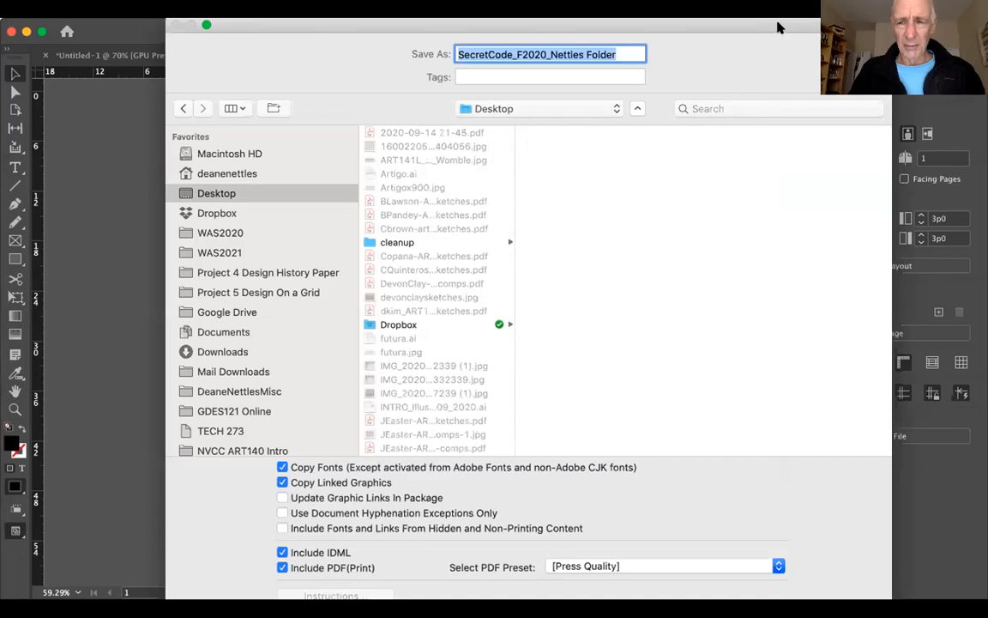
Append v2 to the package folder name, create the package with the current copy options, and accept the font copying notice
{"action": "left_click_drag", "start_coordinate": [778, 29], "coordinate": [730, 99]}
{"action": "left_click", "coordinate": [574, 125]}
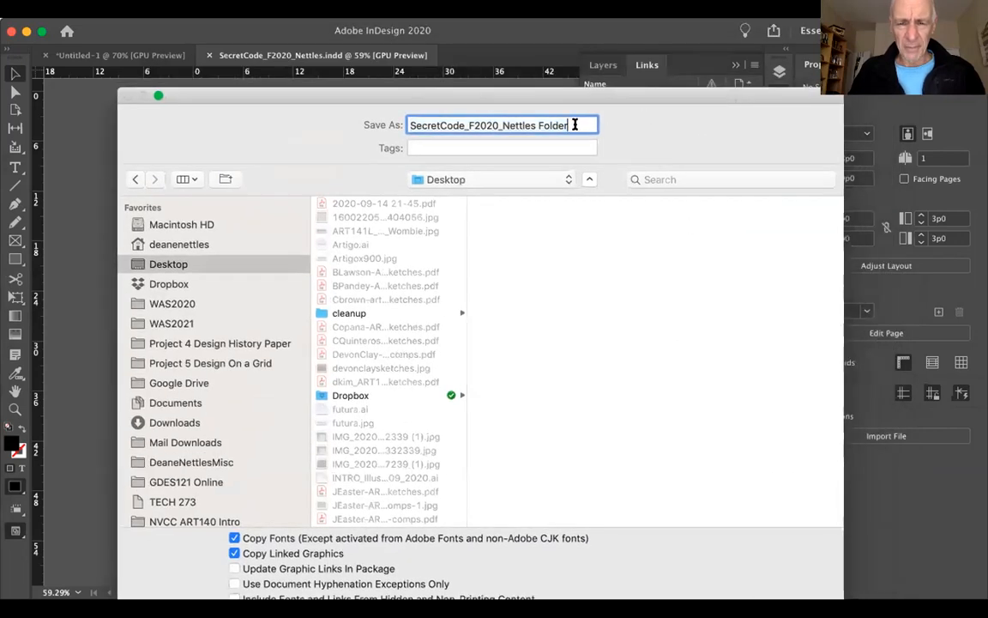
{"action": "type", "text": "v2"}
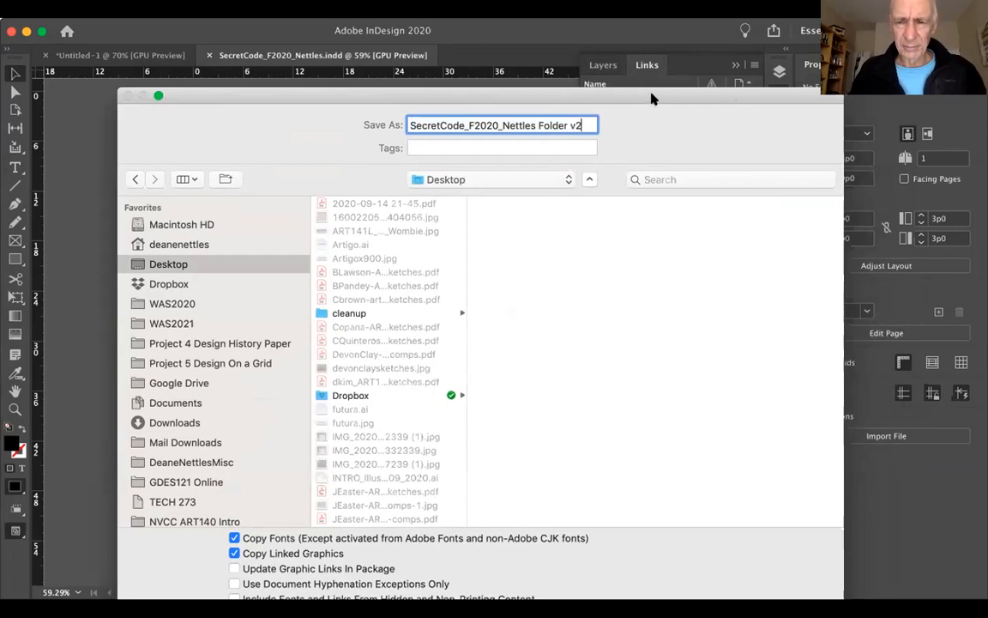
{"action": "left_click_drag", "start_coordinate": [652, 103], "coordinate": [649, 38]}
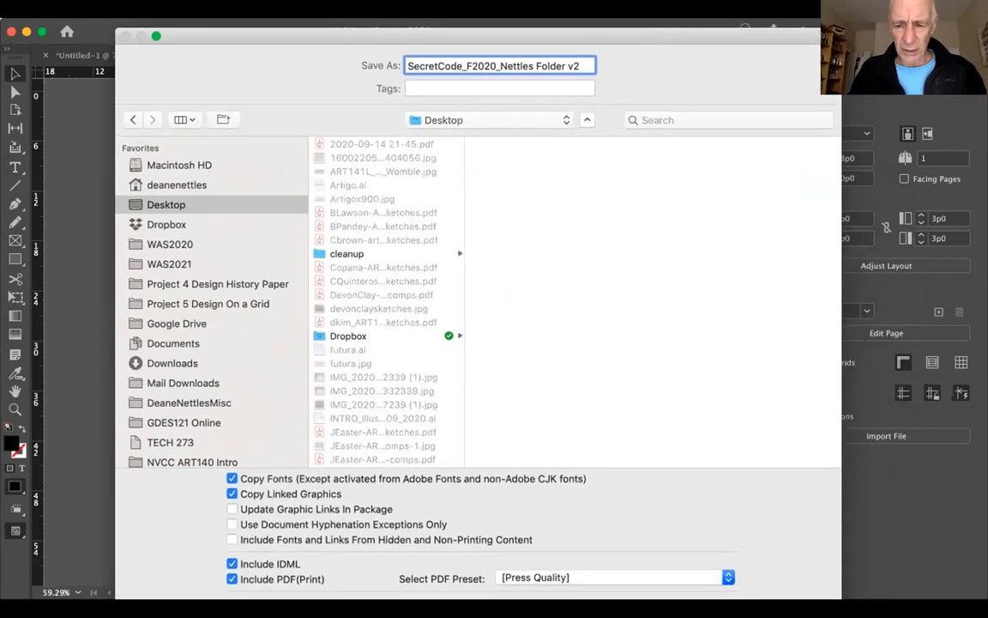
{"action": "key", "text": "Return"}
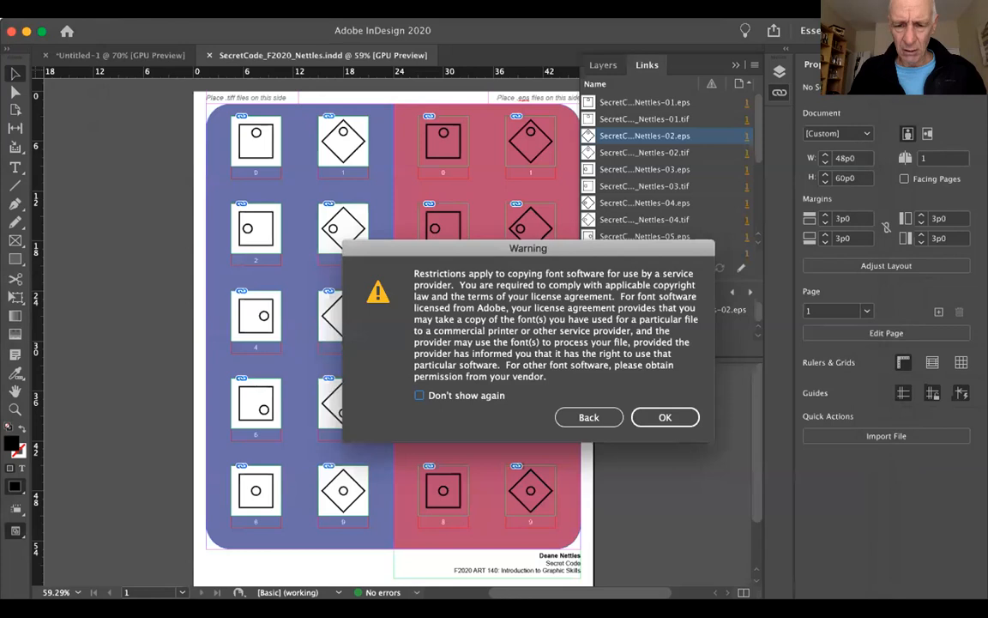
{"action": "left_click", "coordinate": [663, 417]}
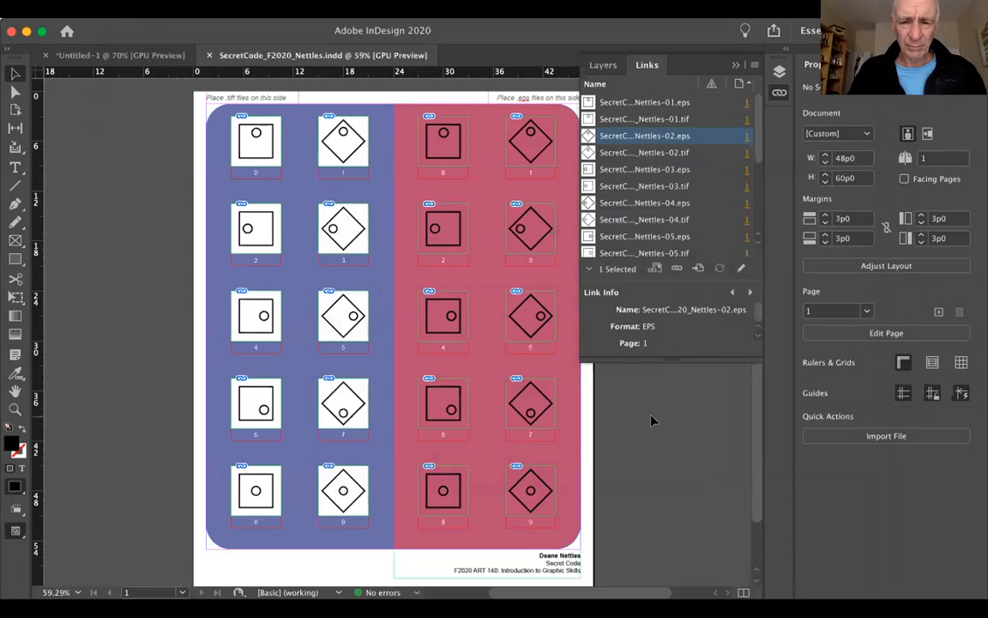
Close the SecretCode document and the Untitled-1 document
{"action": "left_click", "coordinate": [209, 55]}
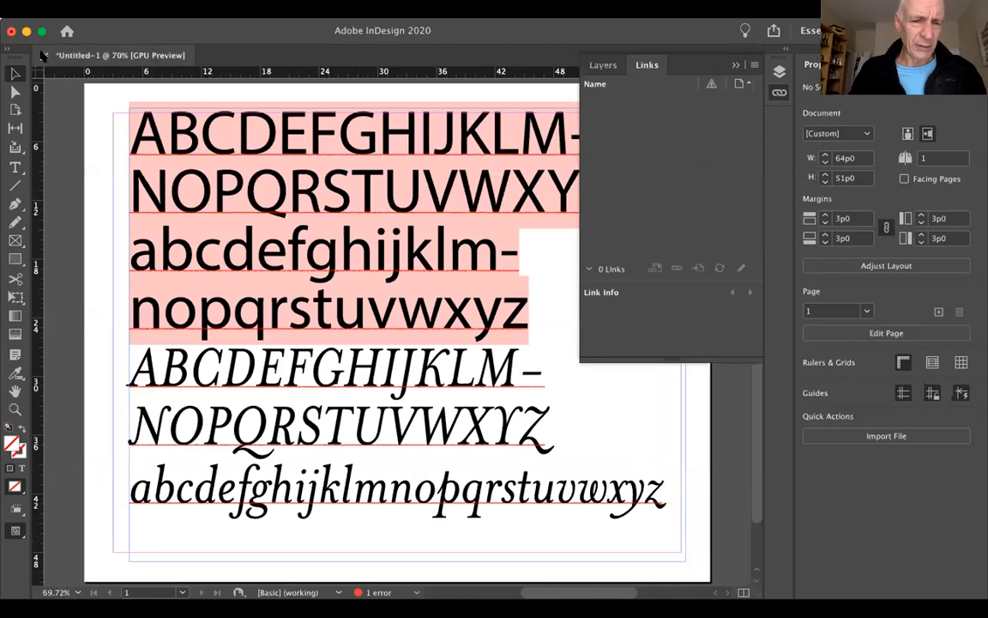
{"action": "left_click", "coordinate": [43, 55]}
{"action": "left_click", "coordinate": [500, 335]}
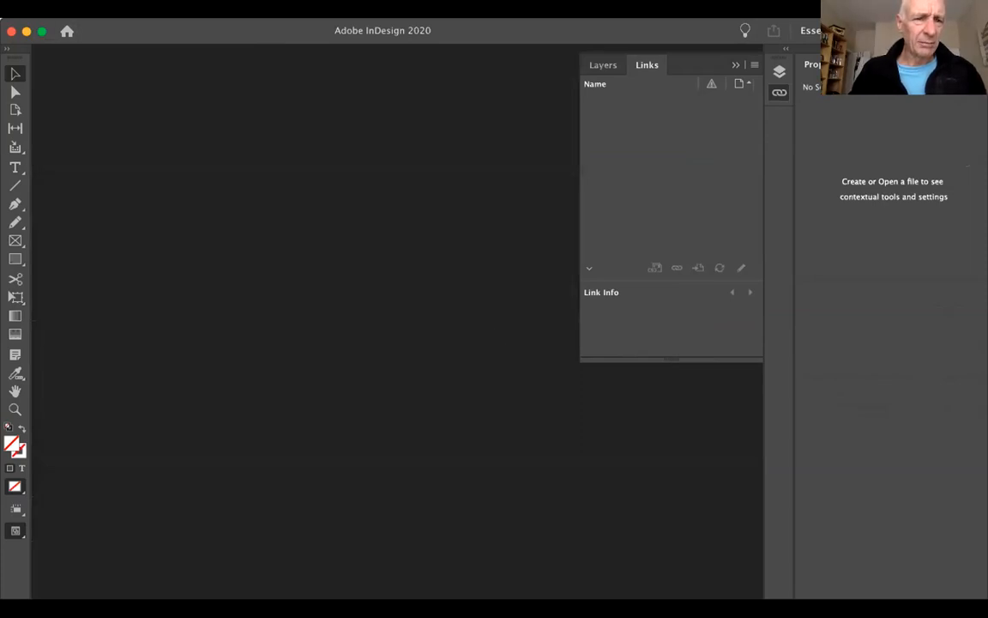
Open the SecretCode .indd file from the v2 package folder on the Desktop
{"action": "left_click", "coordinate": [99, 8]}
{"action": "left_click", "coordinate": [105, 38]}
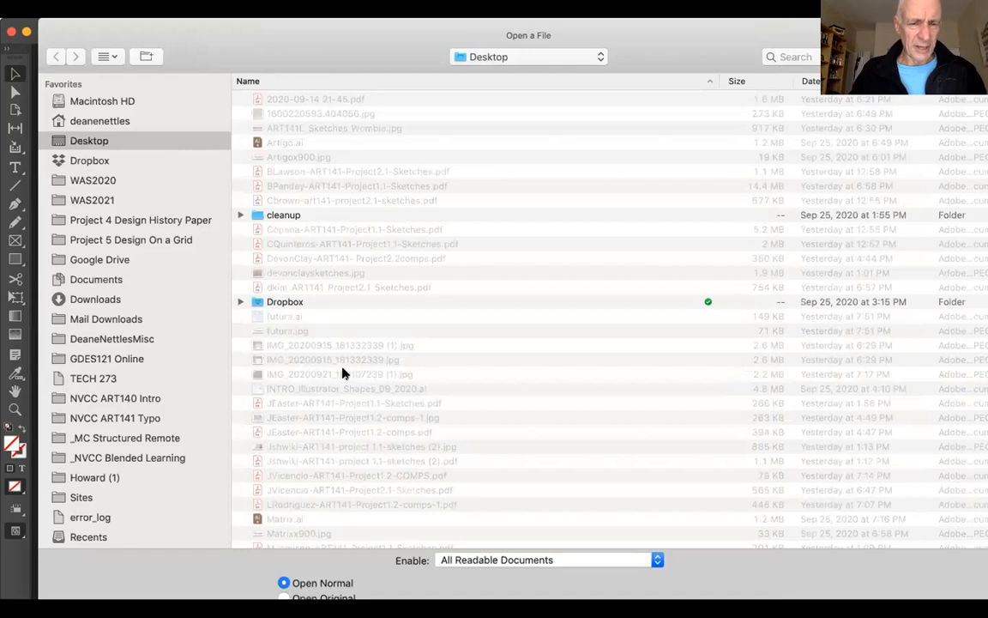
{"action": "scroll", "coordinate": [342, 371], "scroll_direction": "down", "scroll_amount": 10}
{"action": "scroll", "coordinate": [343, 370], "scroll_direction": "down", "scroll_amount": 3}
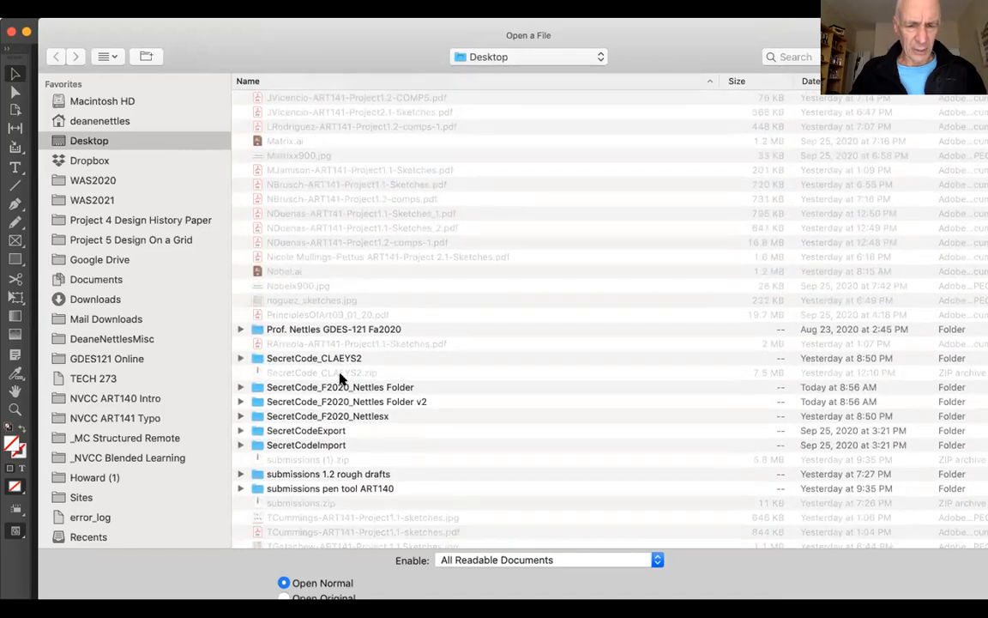
{"action": "double_click", "coordinate": [317, 404]}
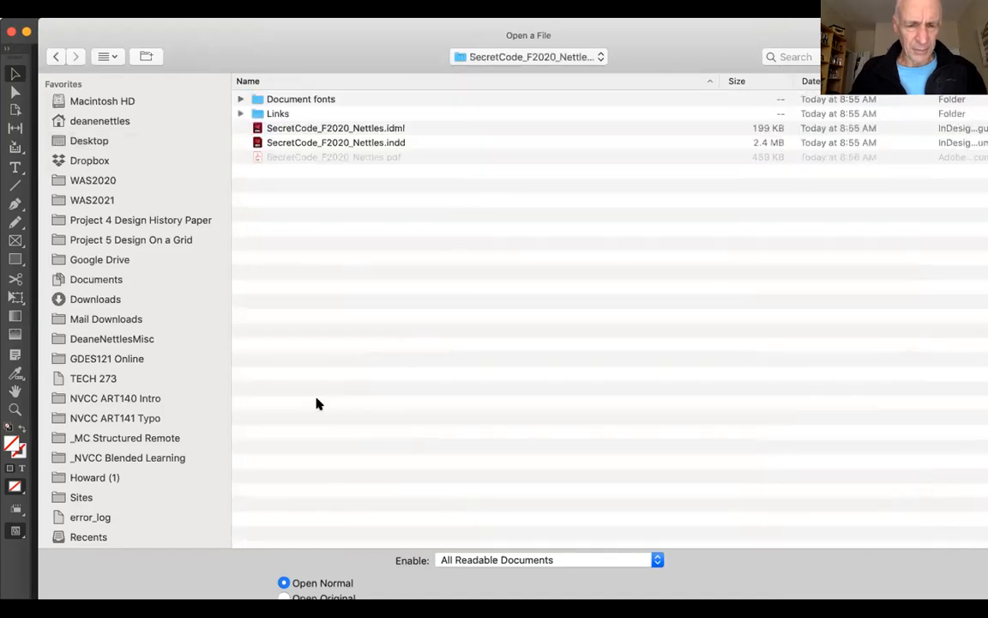
{"action": "left_click", "coordinate": [321, 143]}
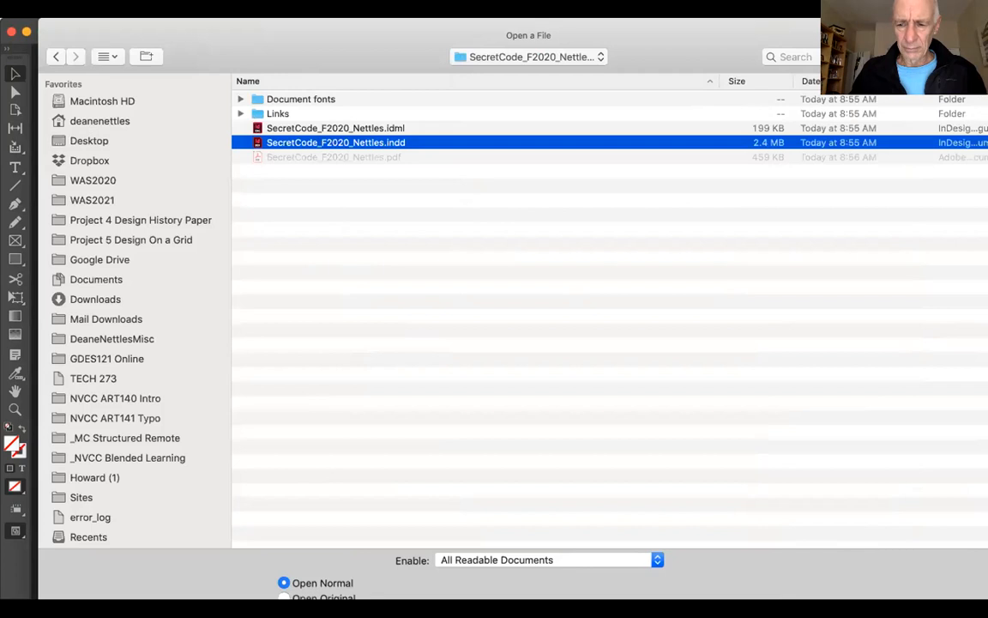
{"action": "key", "text": "Return"}
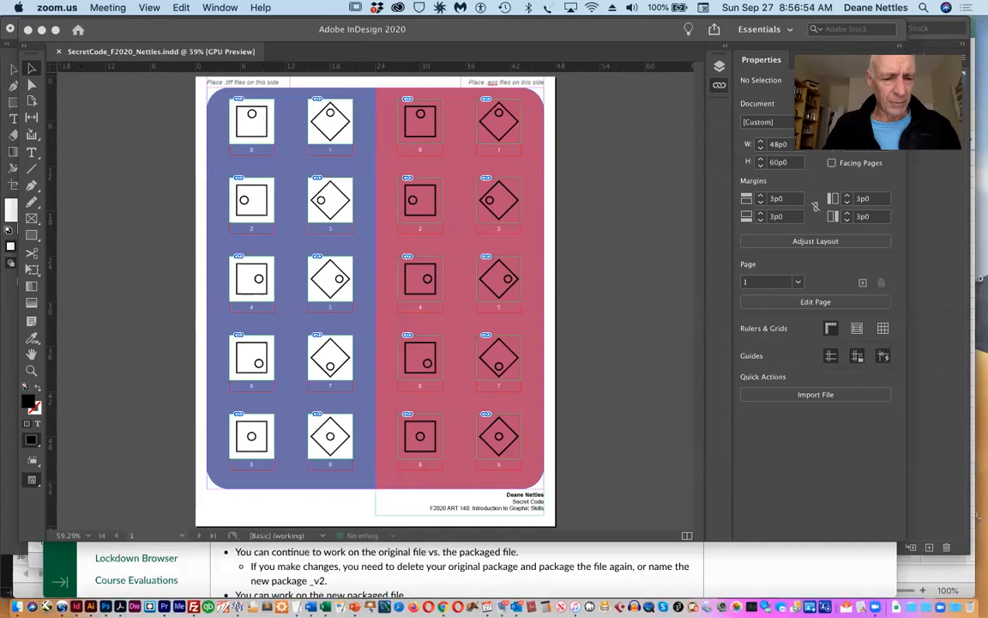
Switch to Finder and collapse the submissions pen tool ART140 and submissions 1.2 rough drafts folders on the Desktop
{"action": "left_click", "coordinate": [19, 592]}
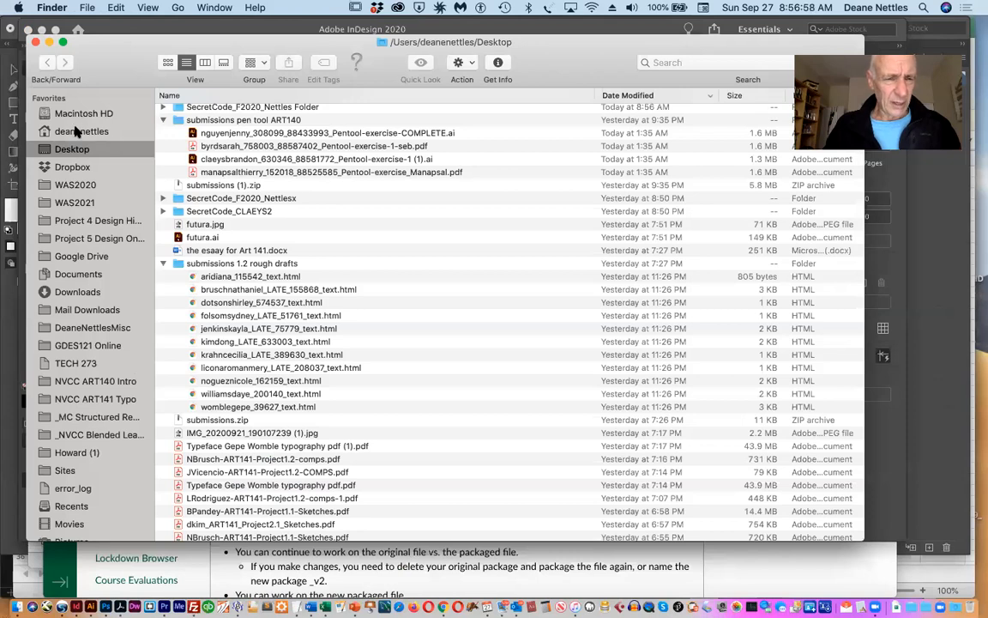
{"action": "scroll", "coordinate": [197, 221], "scroll_direction": "up", "scroll_amount": 2}
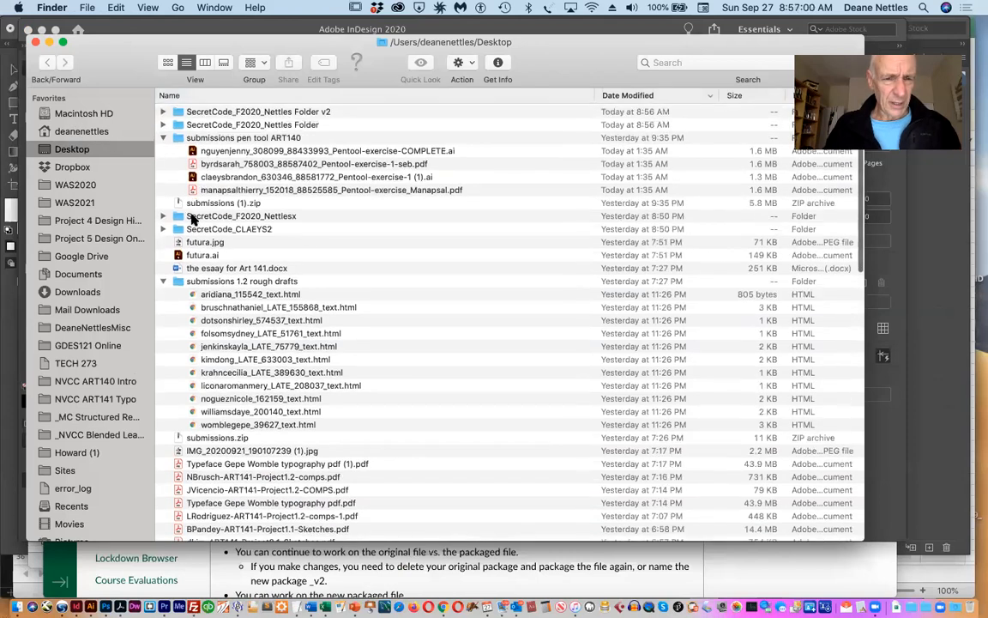
{"action": "left_click", "coordinate": [163, 138]}
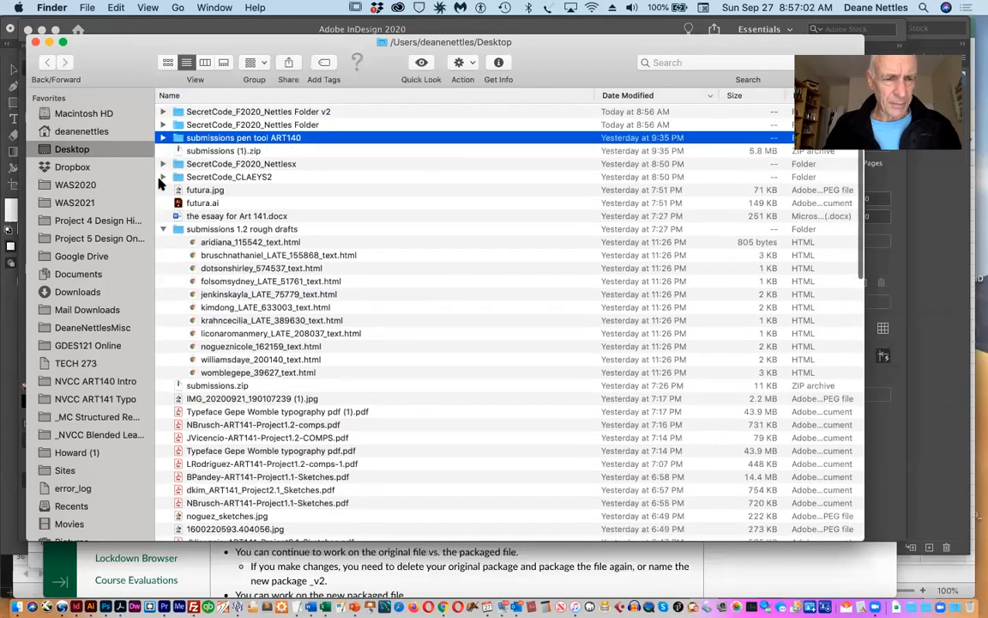
{"action": "left_click", "coordinate": [163, 229]}
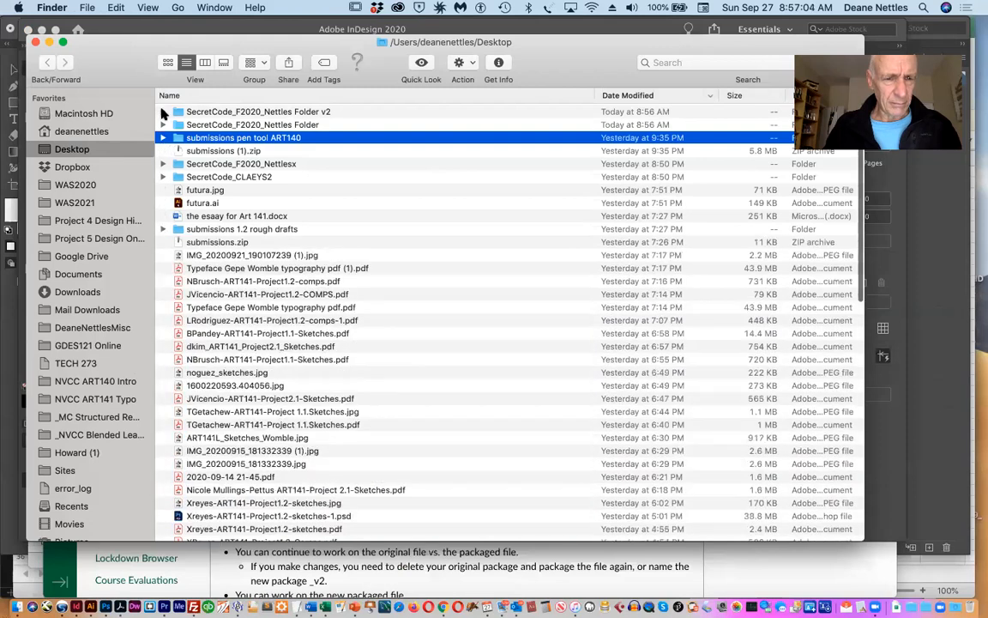
Examine the contents of the v2 package folder and its Links subfolder with the files sorted by name, and collapse Links
{"action": "left_click", "coordinate": [164, 112]}
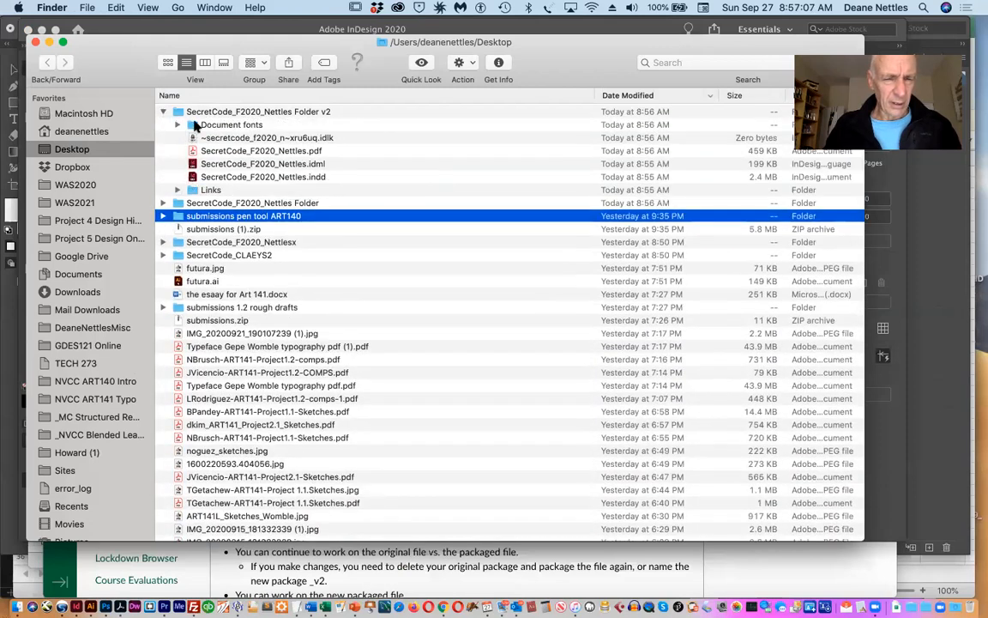
{"action": "left_click", "coordinate": [176, 189]}
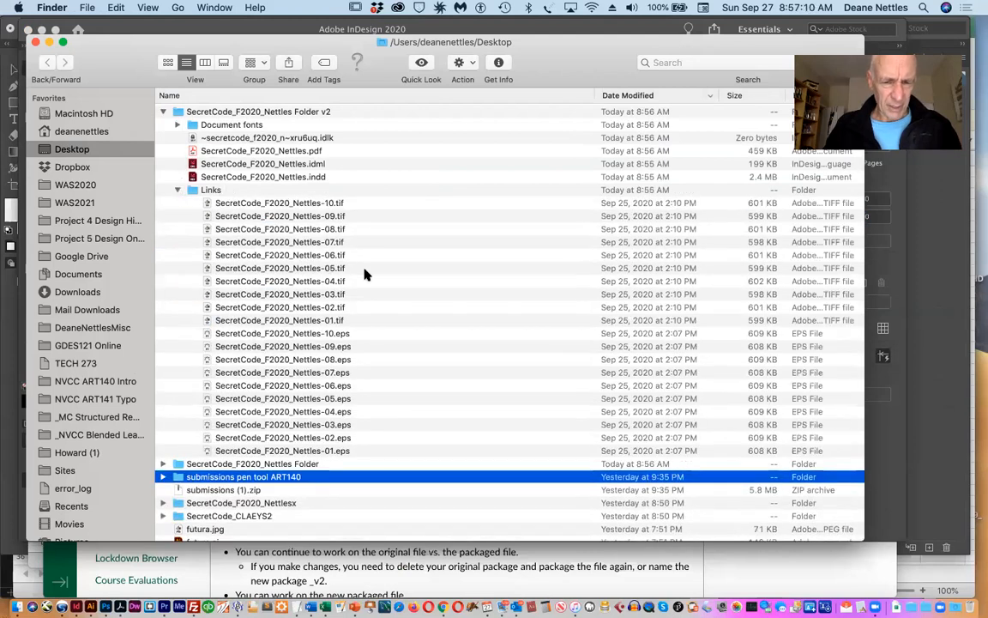
{"action": "left_click", "coordinate": [340, 97]}
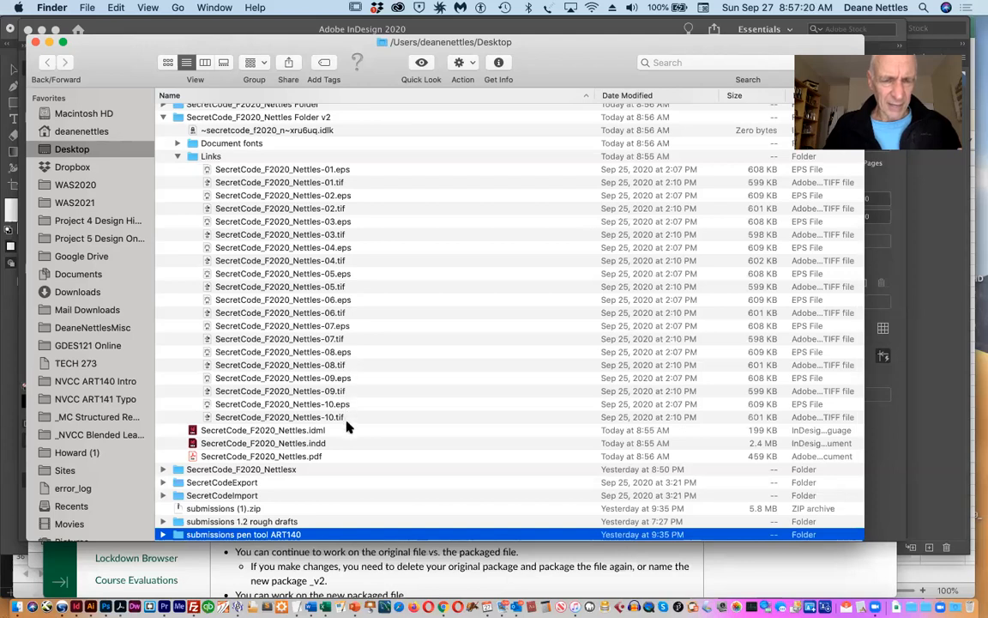
{"action": "left_click", "coordinate": [177, 156]}
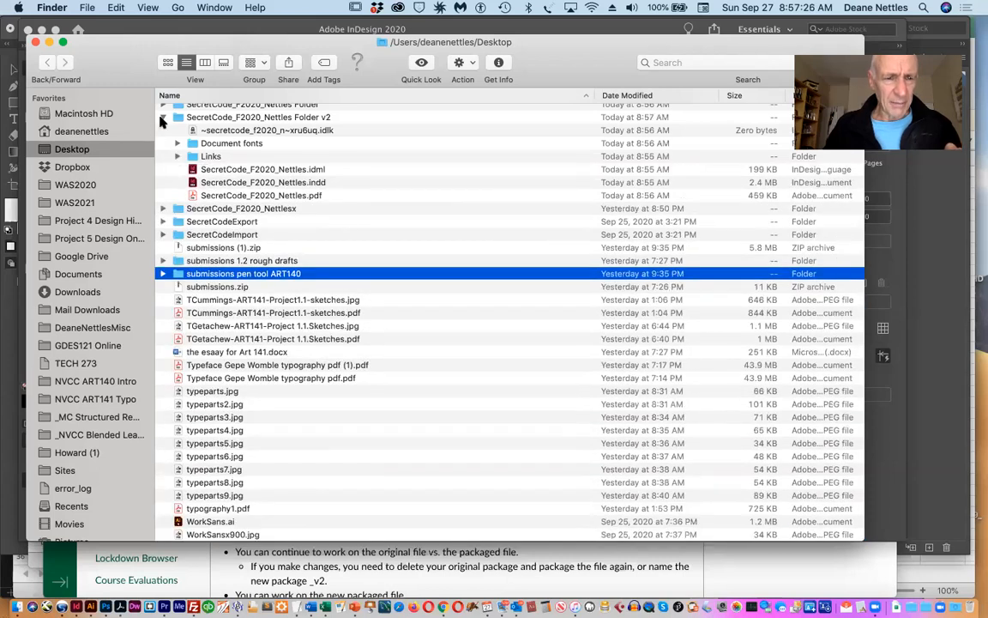